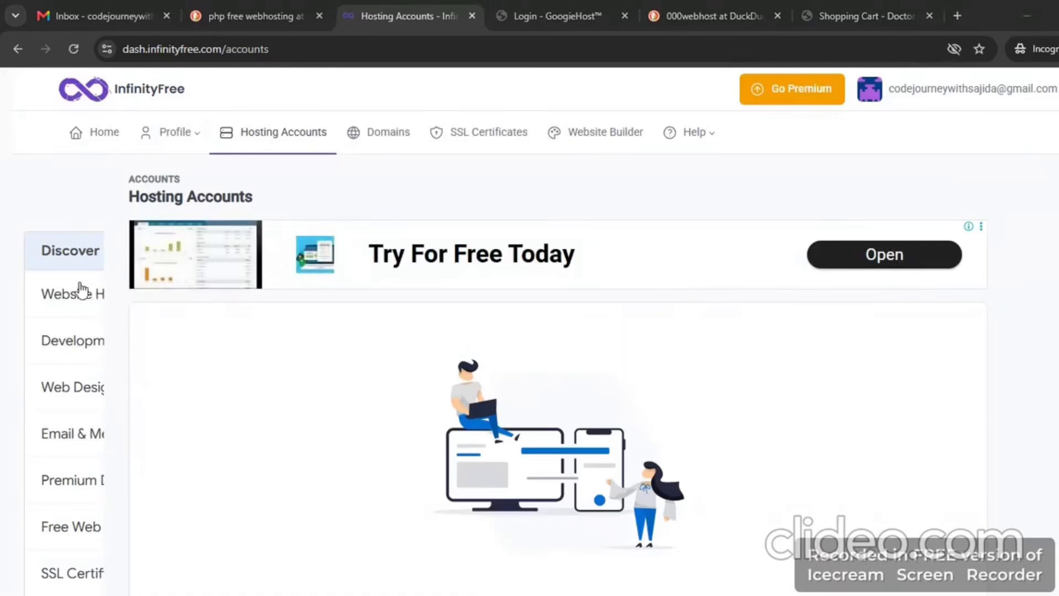
Start a new hosting account on the free $0 InfinityFree plan and pass the Cloudflare check.
left_click(87, 304)
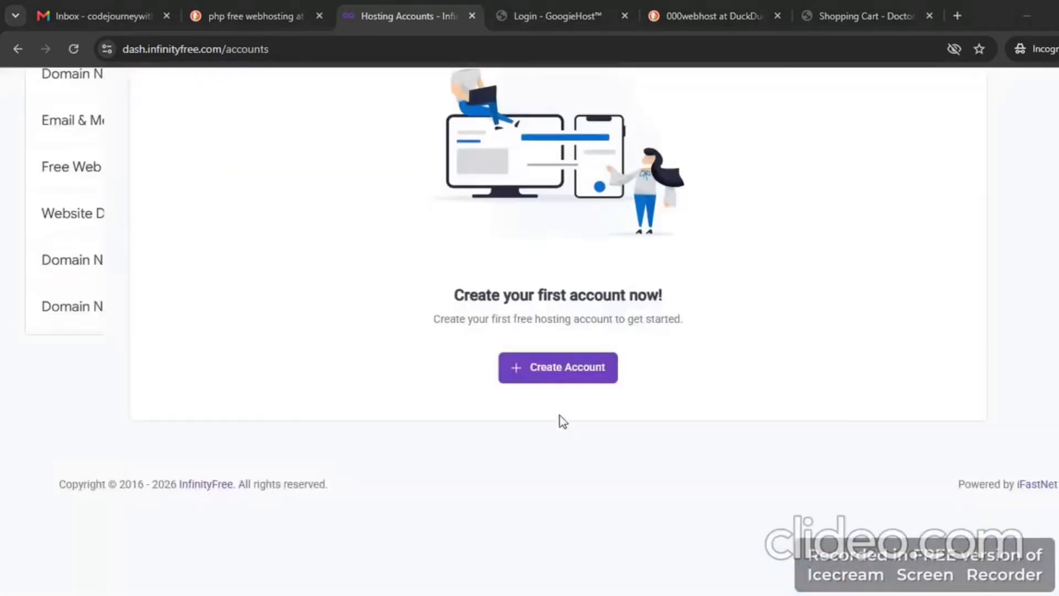
left_click(551, 366)
scroll(200, 590, "down", 4)
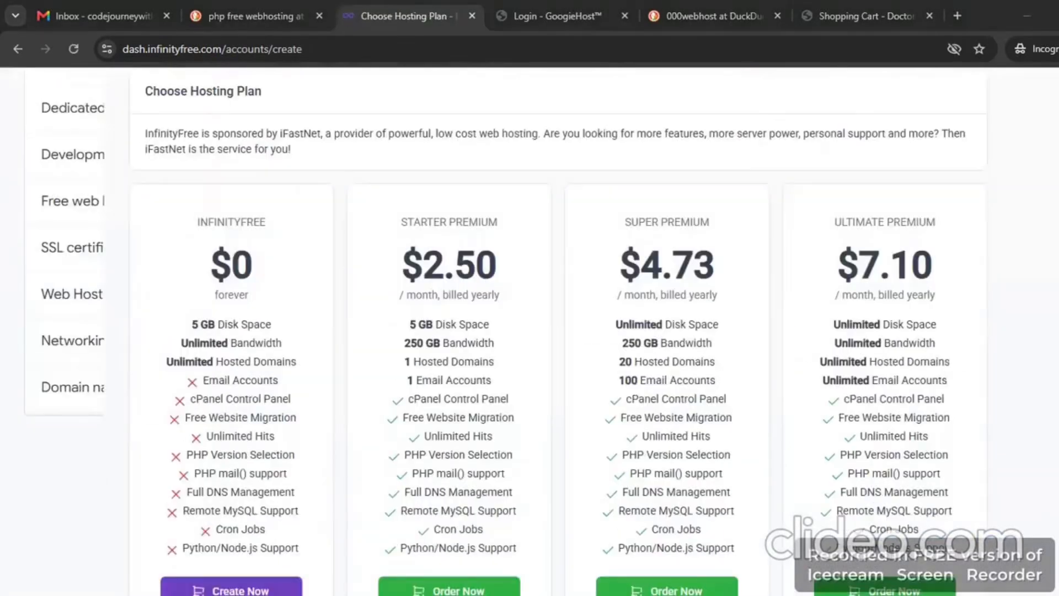
left_click(258, 591)
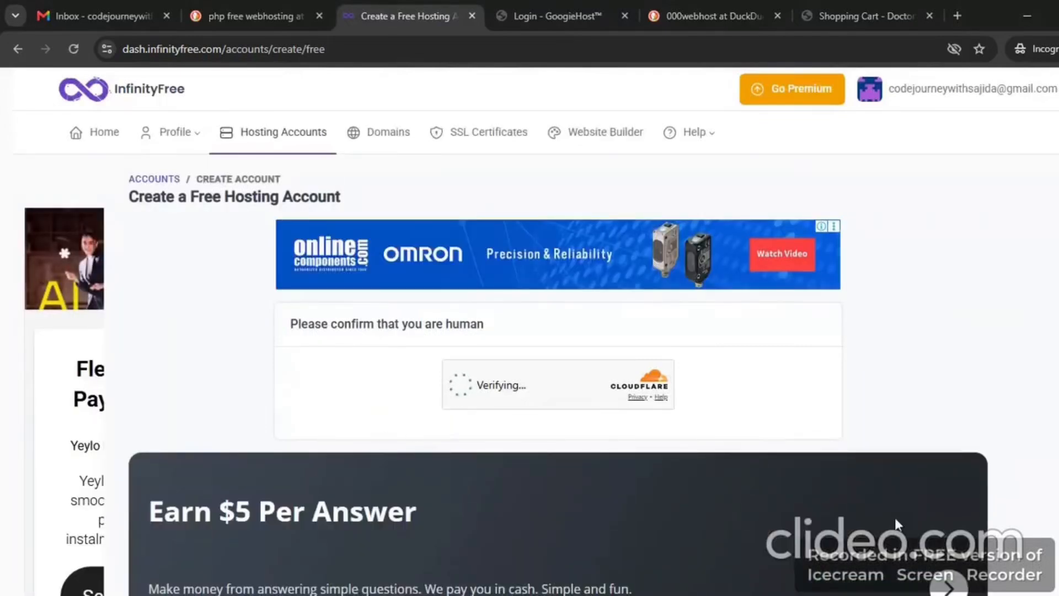
scroll(484, 383, "down", 1)
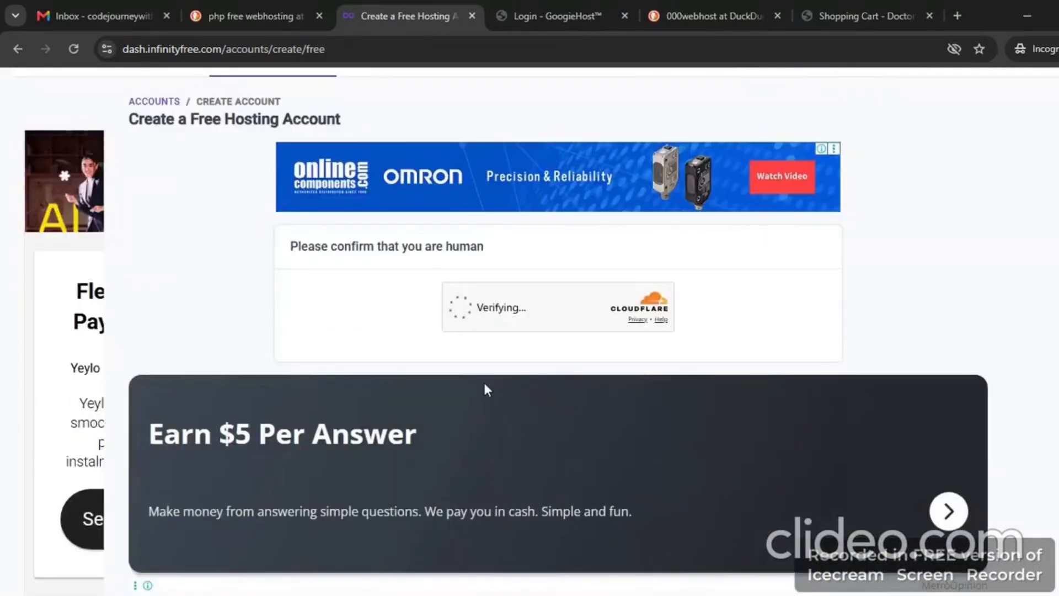
scroll(484, 381, "up", 1)
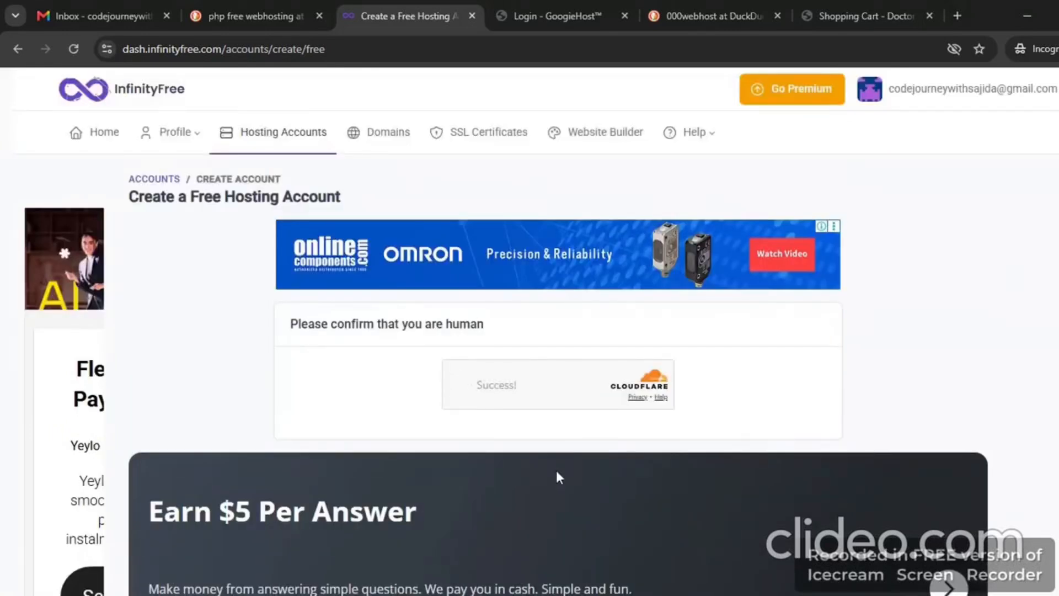
left_click(343, 446)
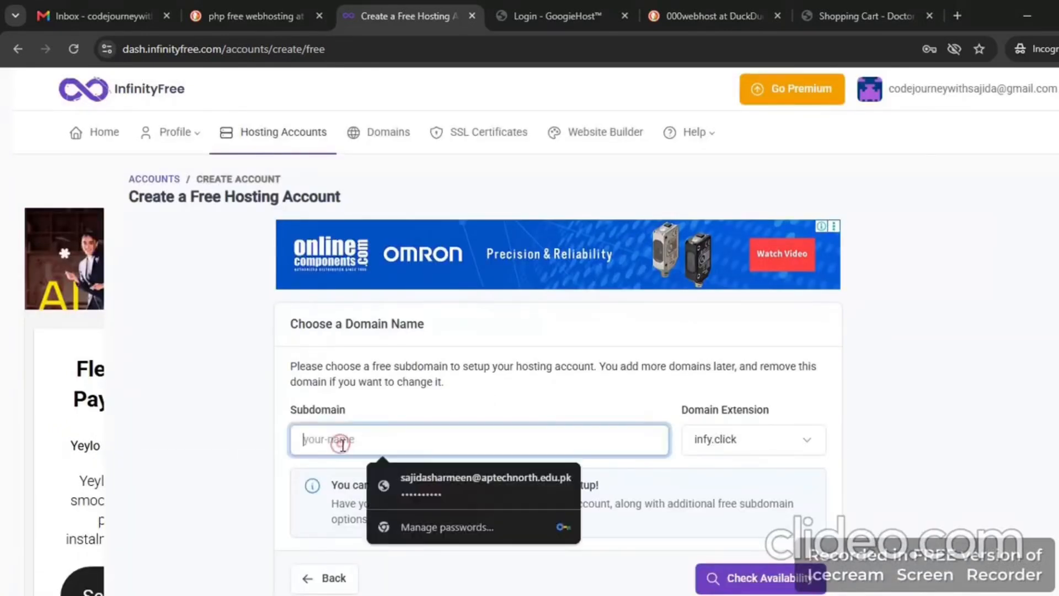
Enter subdomain myshop on infy.click, confirm it's available, and create the account.
left_click(358, 435)
type("myshop")
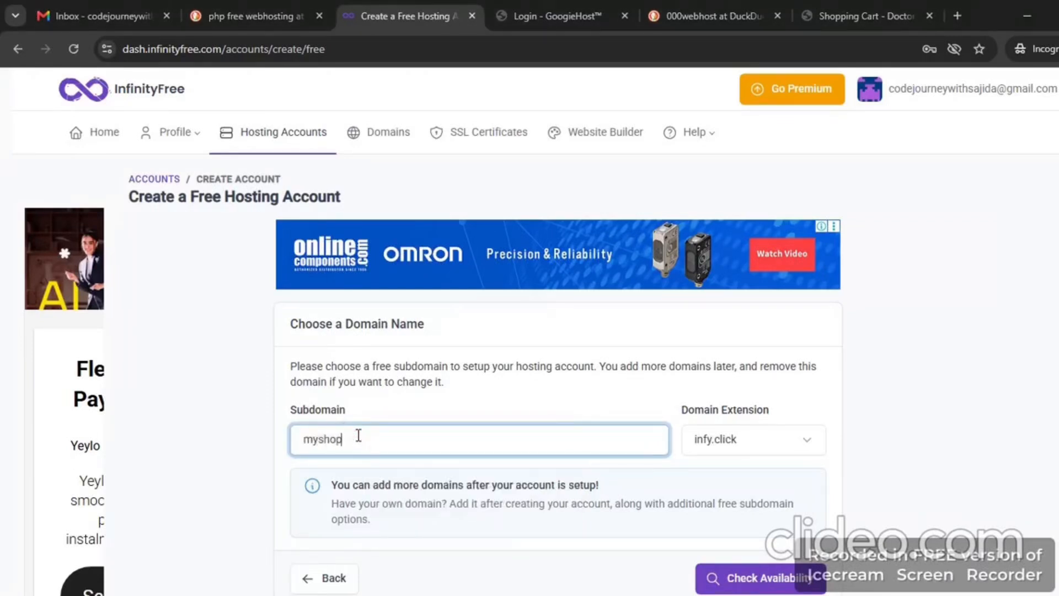
left_click(718, 579)
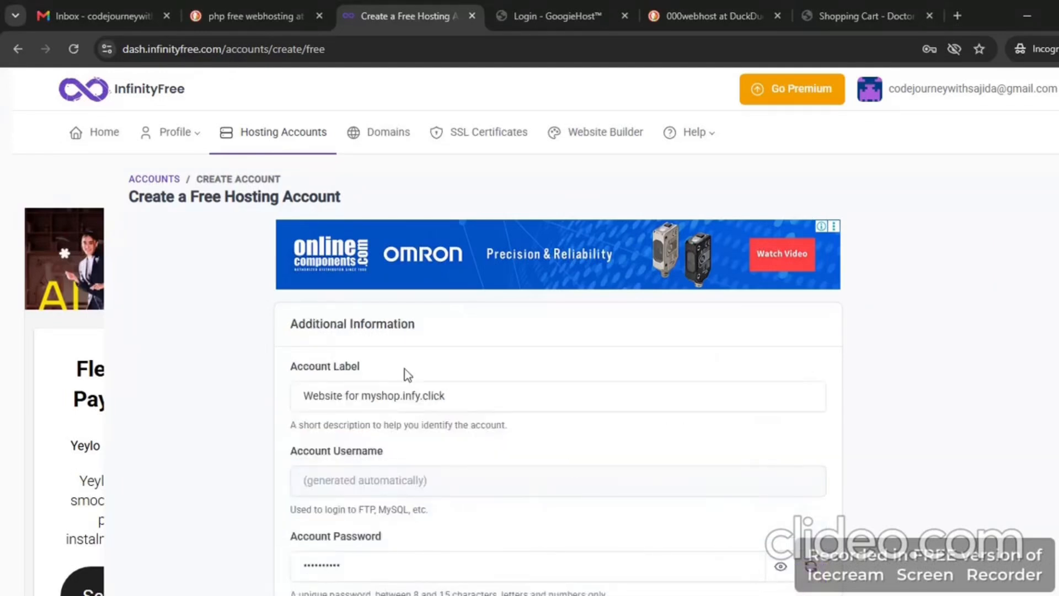
scroll(421, 378, "down", 3)
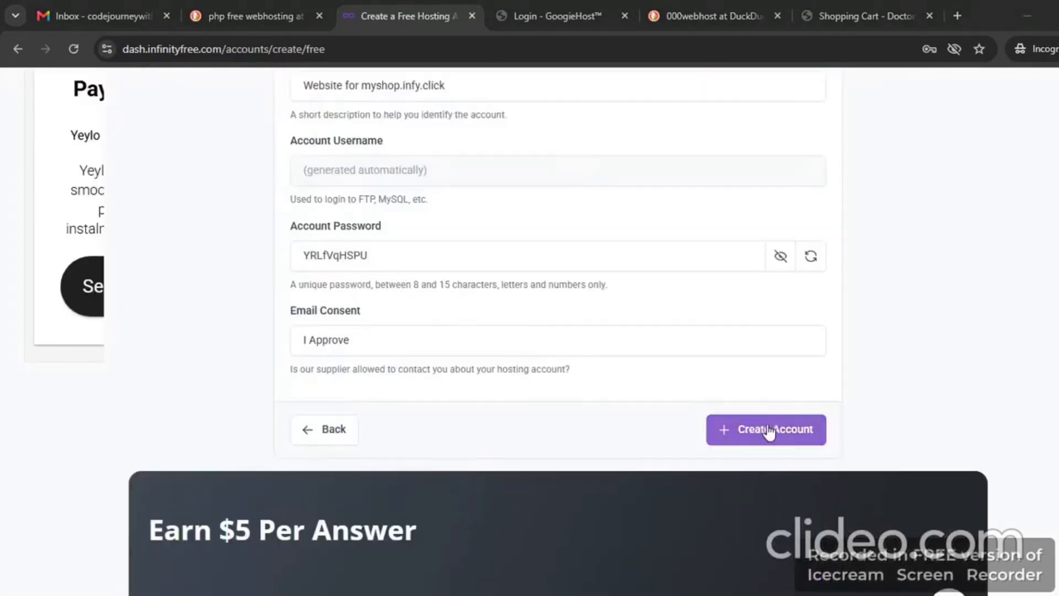
left_click(769, 434)
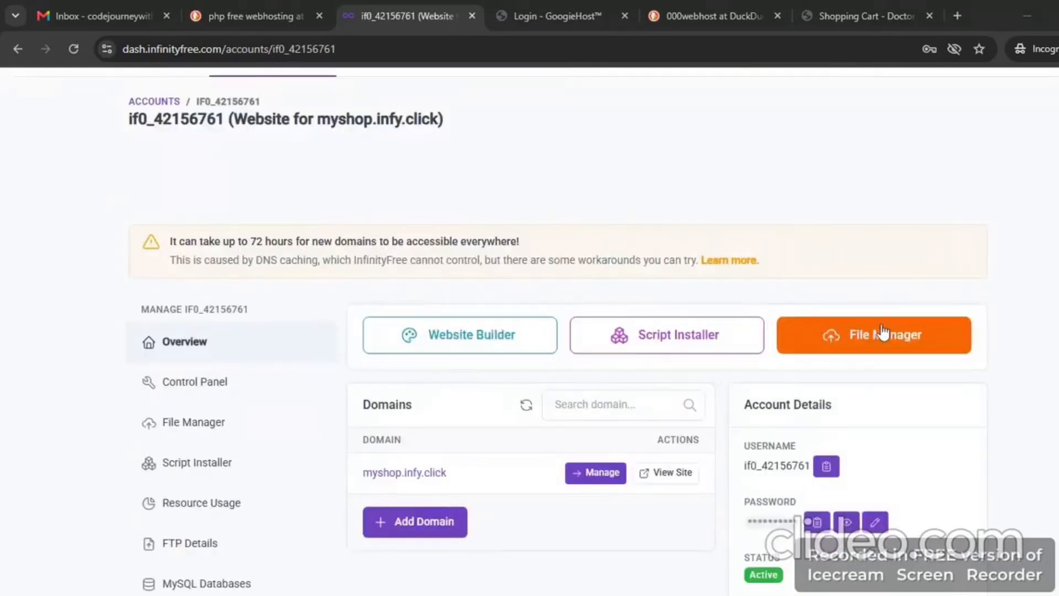
Open the management page for myshop.infy.click and launch its File Manager.
scroll(882, 386, "down", 1)
scroll(887, 393, "down", 1)
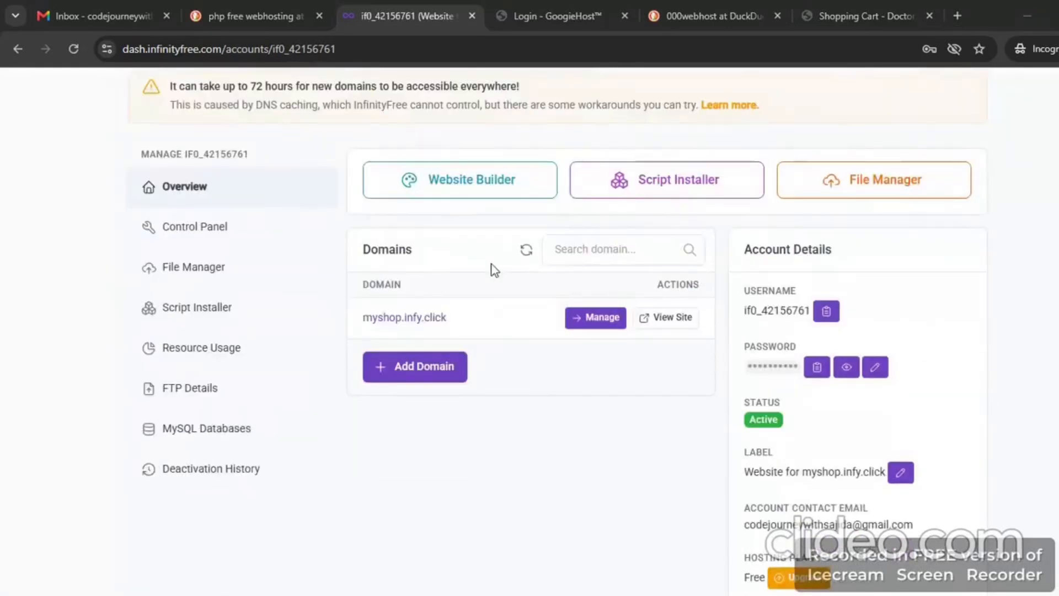
scroll(844, 300, "up", 1)
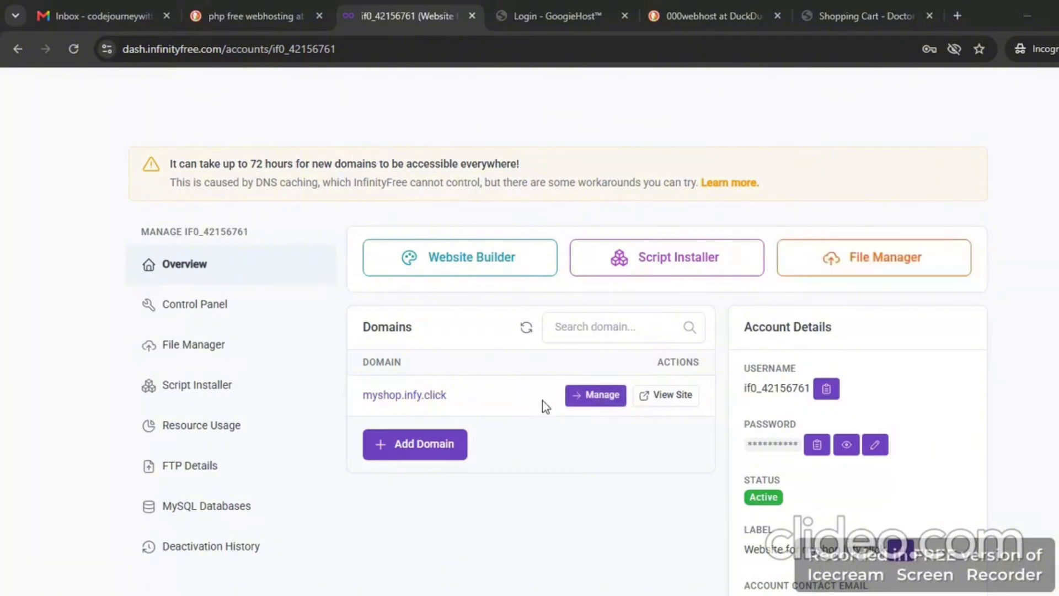
left_click(590, 406)
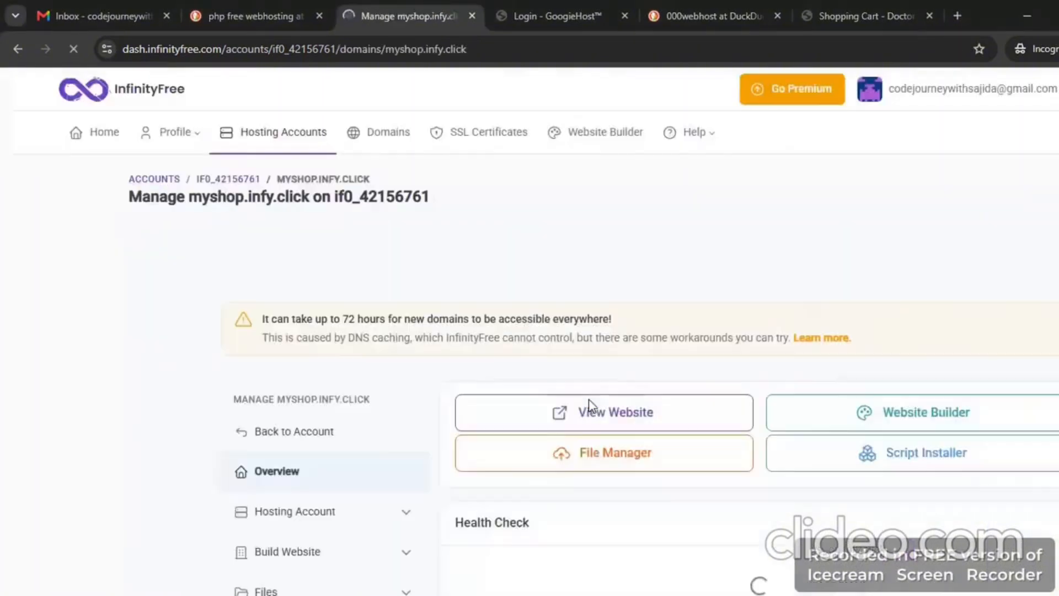
scroll(591, 406, "down", 2)
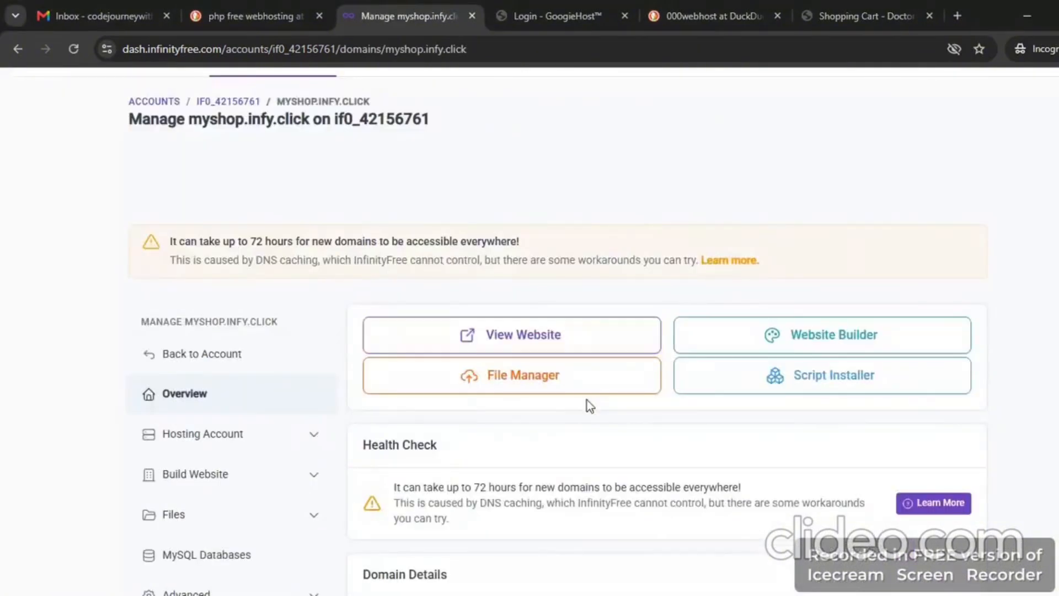
scroll(604, 407, "down", 2)
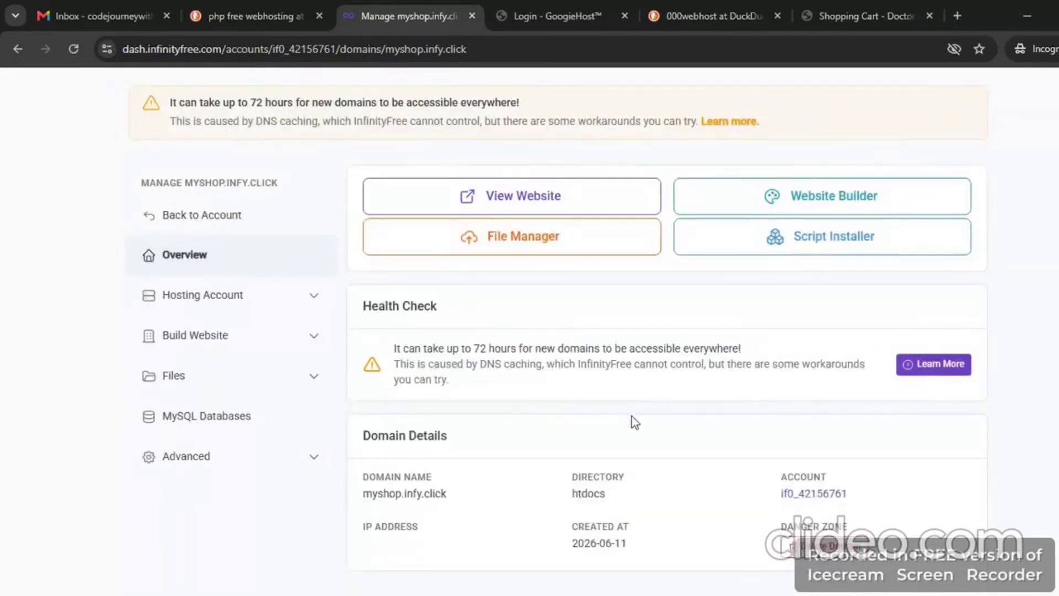
left_click(521, 244)
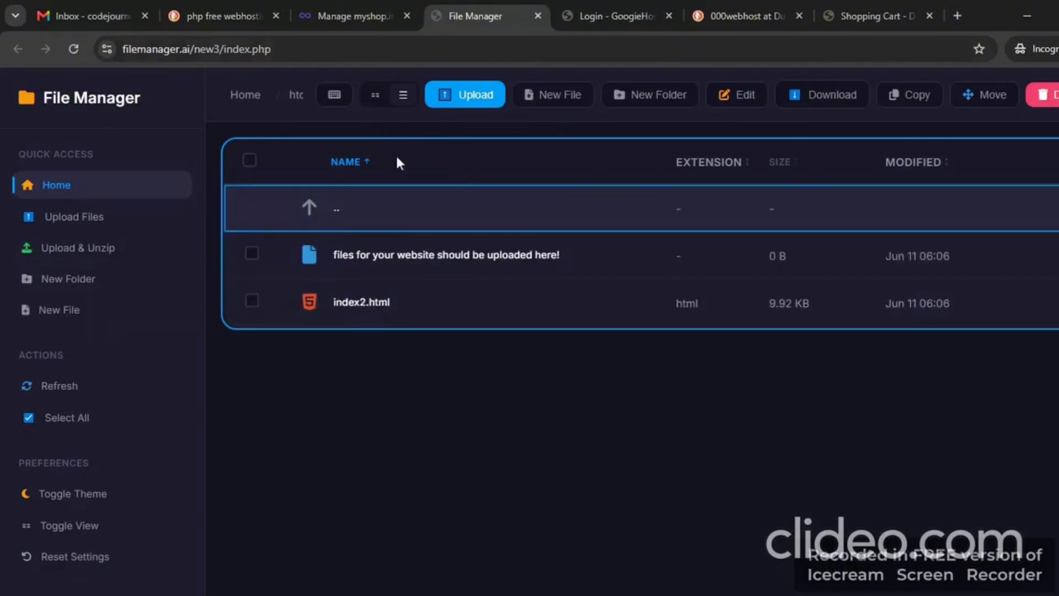
Copy myshop.infy.click and load it in a spare tab, backing out of the insecure-connection warning.
left_click(343, 15)
scroll(519, 359, "up", 3)
scroll(522, 367, "down", 3)
left_click_drag(451, 493, 369, 498)
key("ctrl+c")
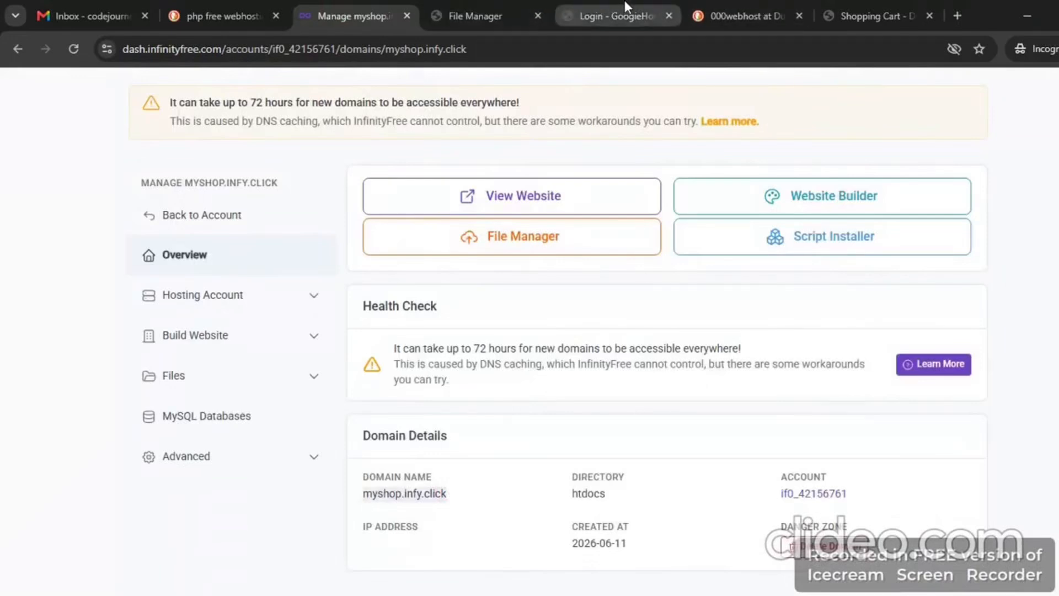
left_click(563, 16)
left_click(552, 46)
key("ctrl+v")
key("Return")
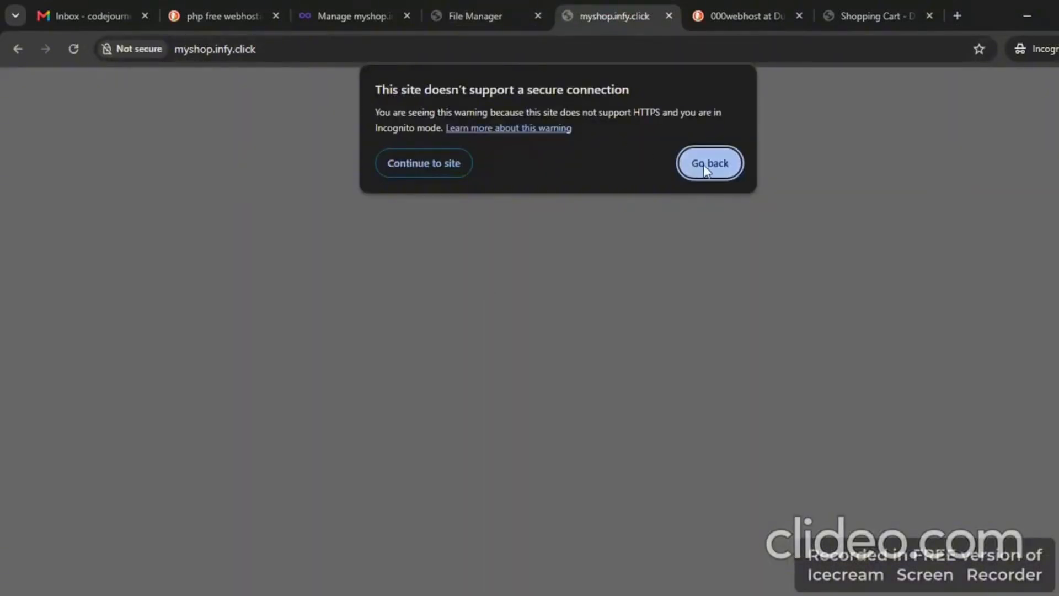
left_click(703, 164)
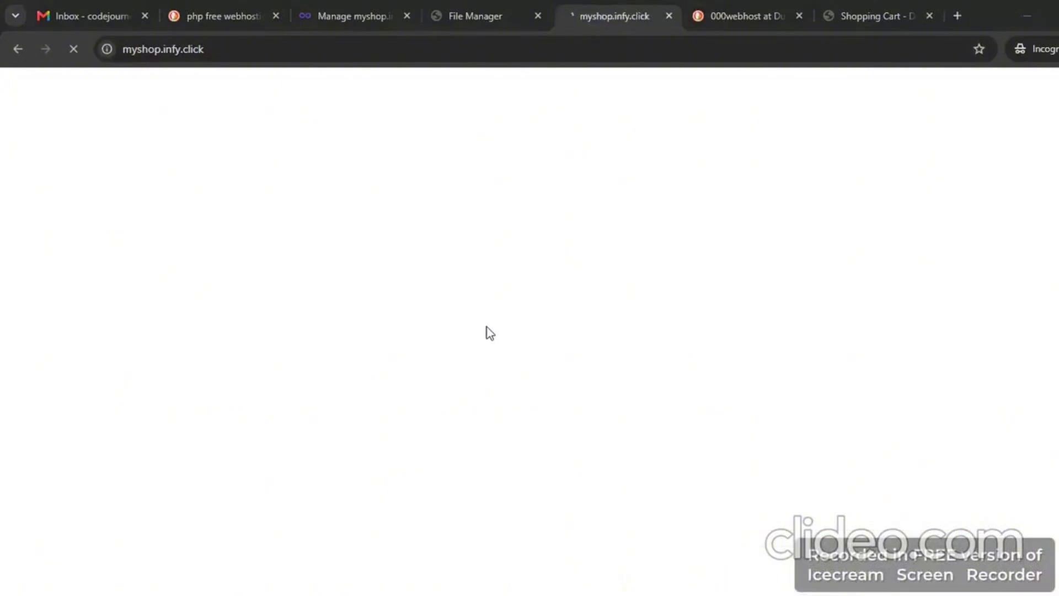
Open the MySQL Databases connection details, check the live site, then return to the File Manager.
left_click(330, 15)
left_click(471, 15)
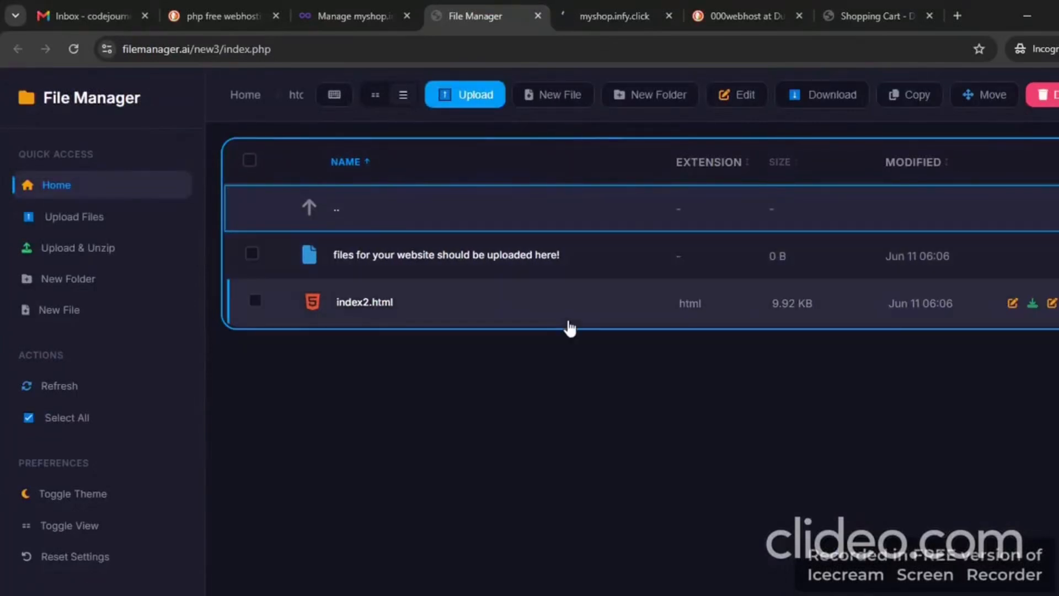
left_click(577, 4)
left_click(338, 3)
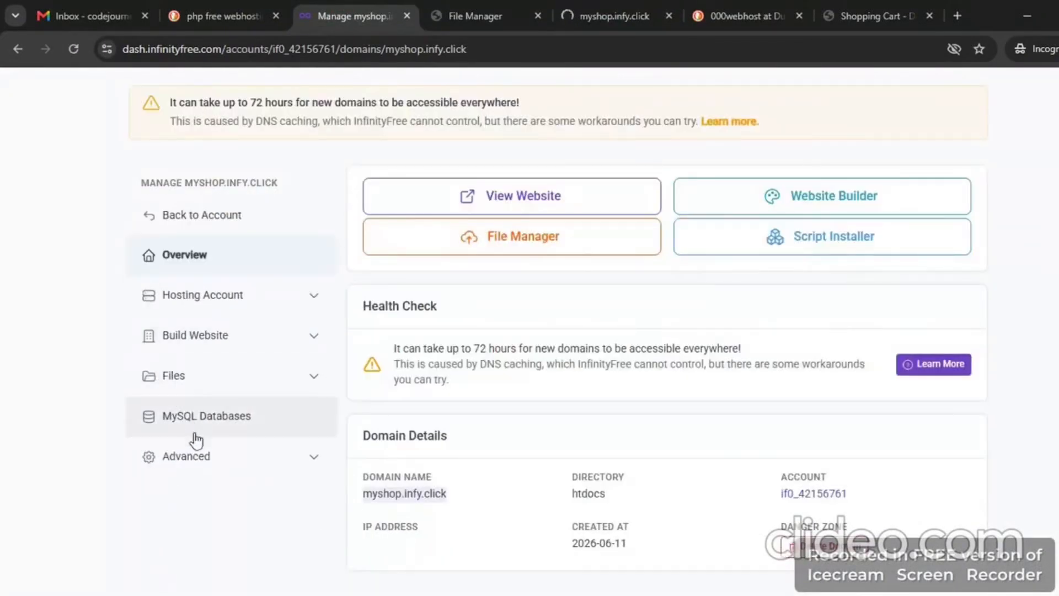
left_click(202, 417)
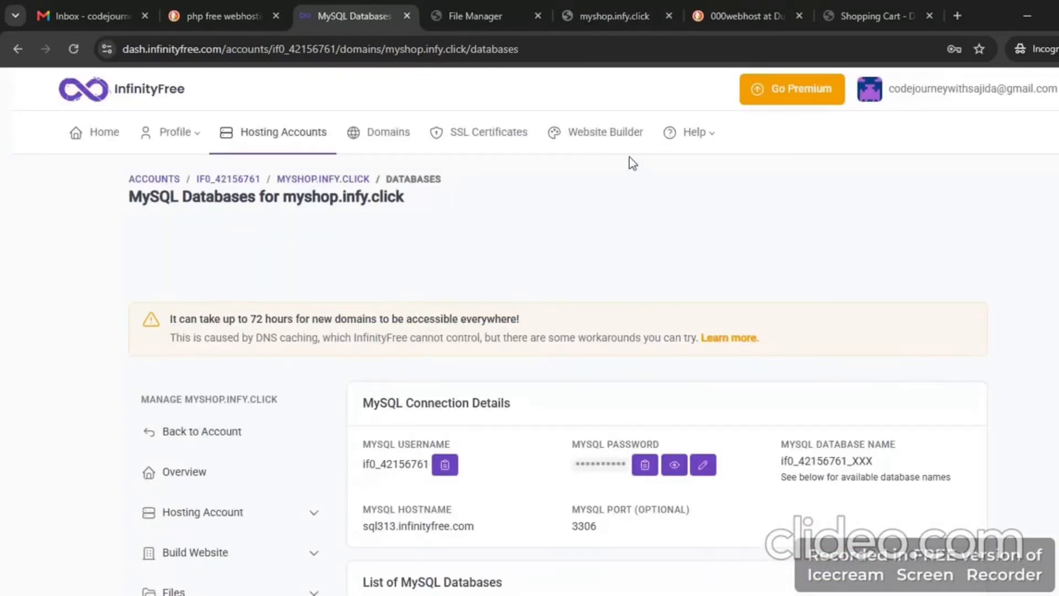
left_click(620, 5)
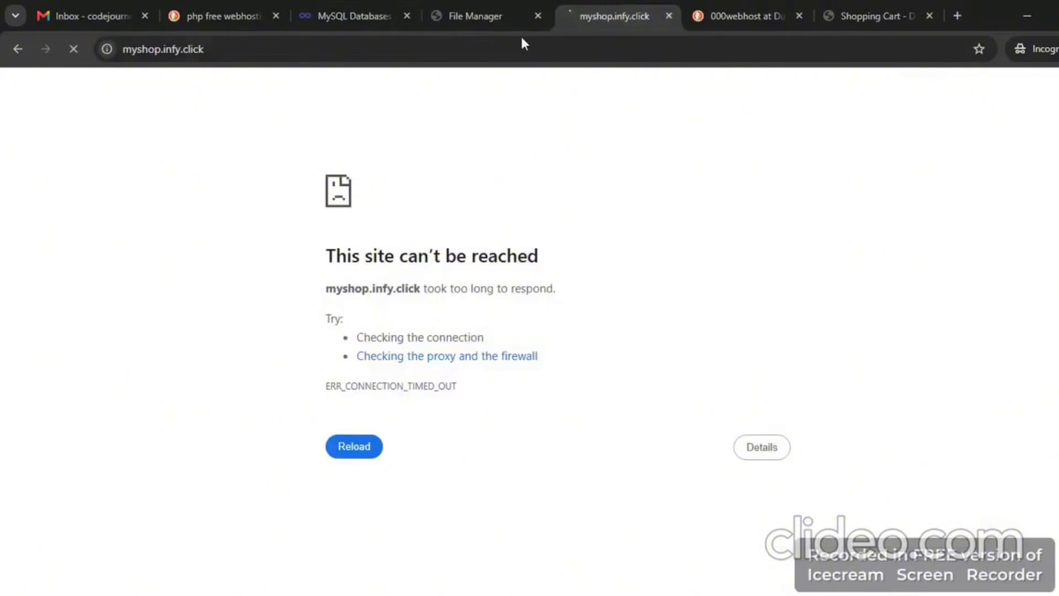
left_click(500, 7)
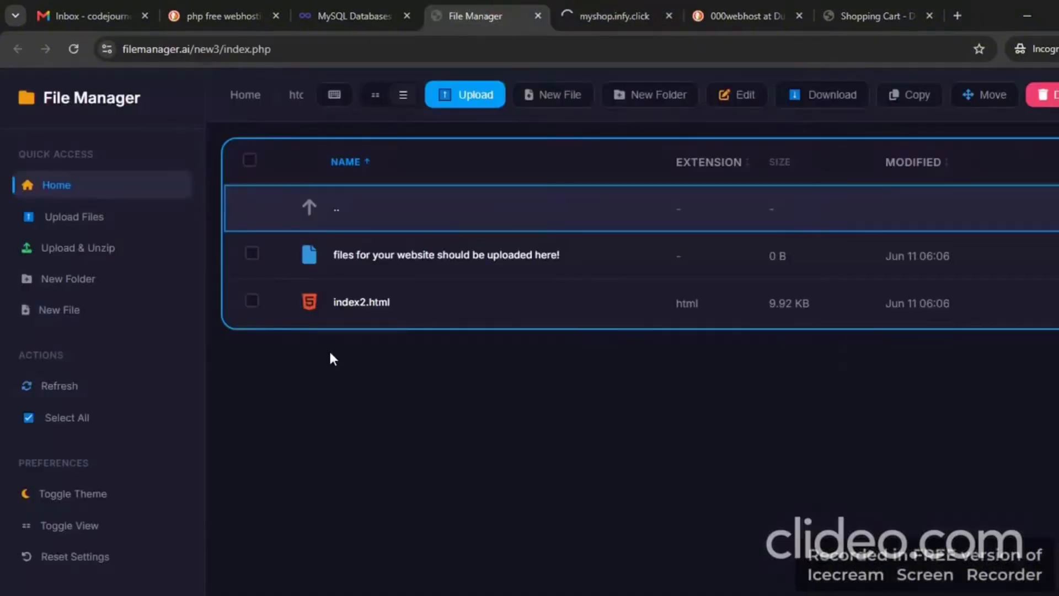
Rename index2.html to index.html.
right_click(376, 310)
left_click(256, 303)
right_click(359, 304)
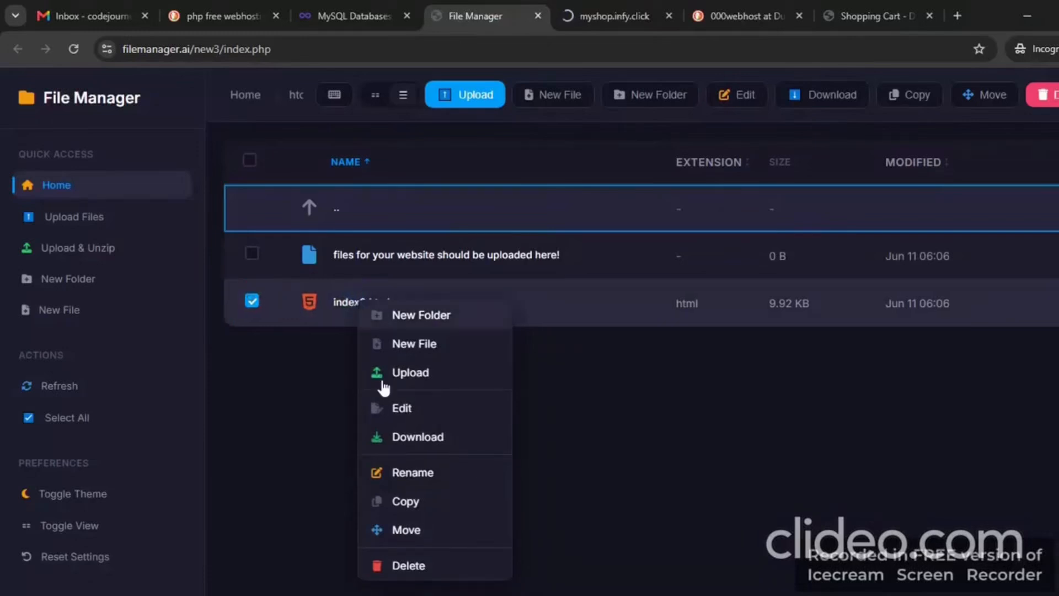
left_click(414, 500)
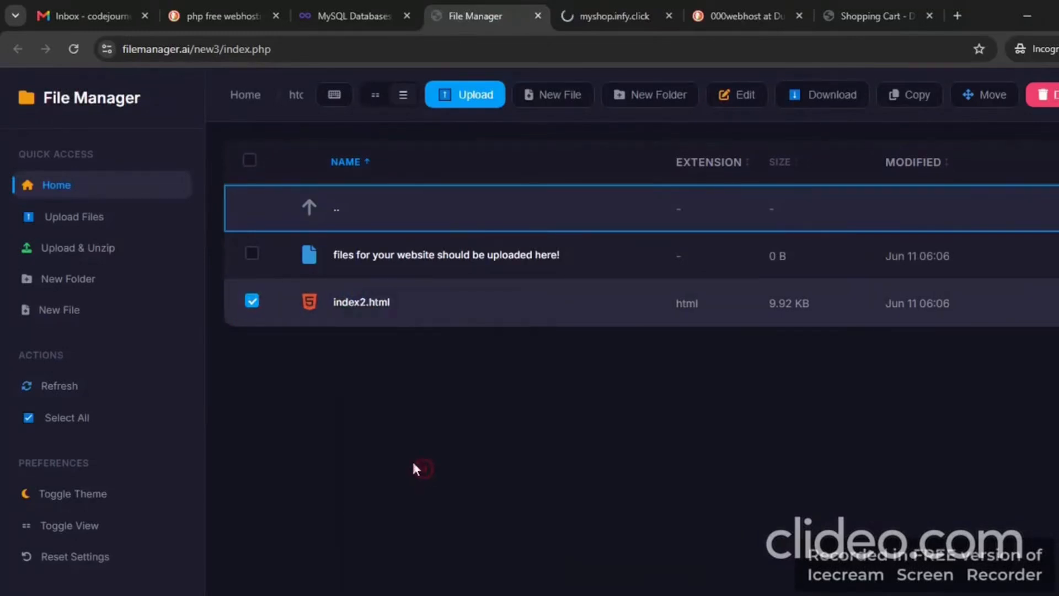
right_click(367, 305)
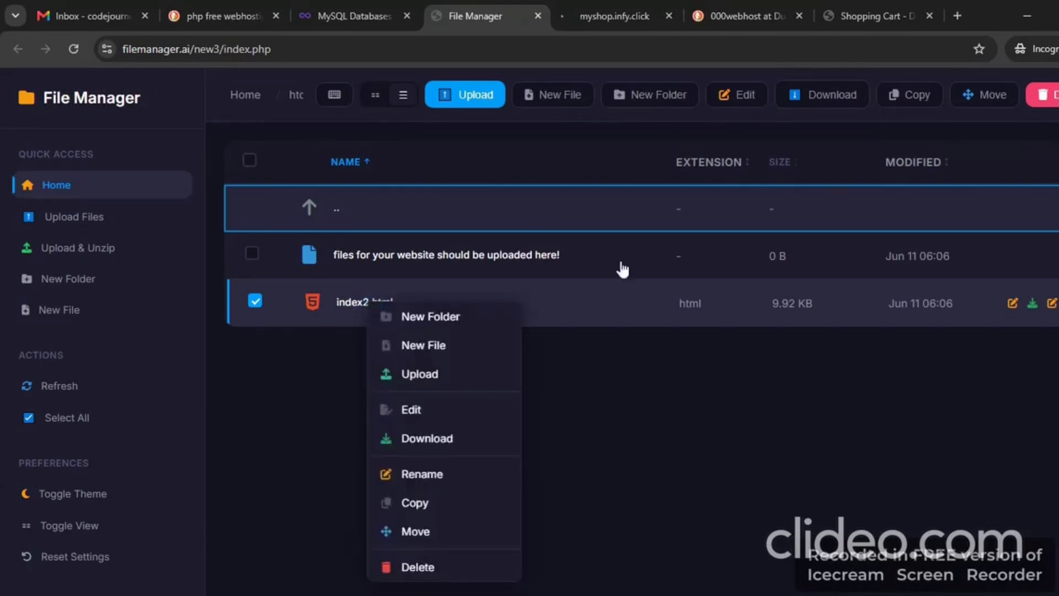
left_click(1052, 304)
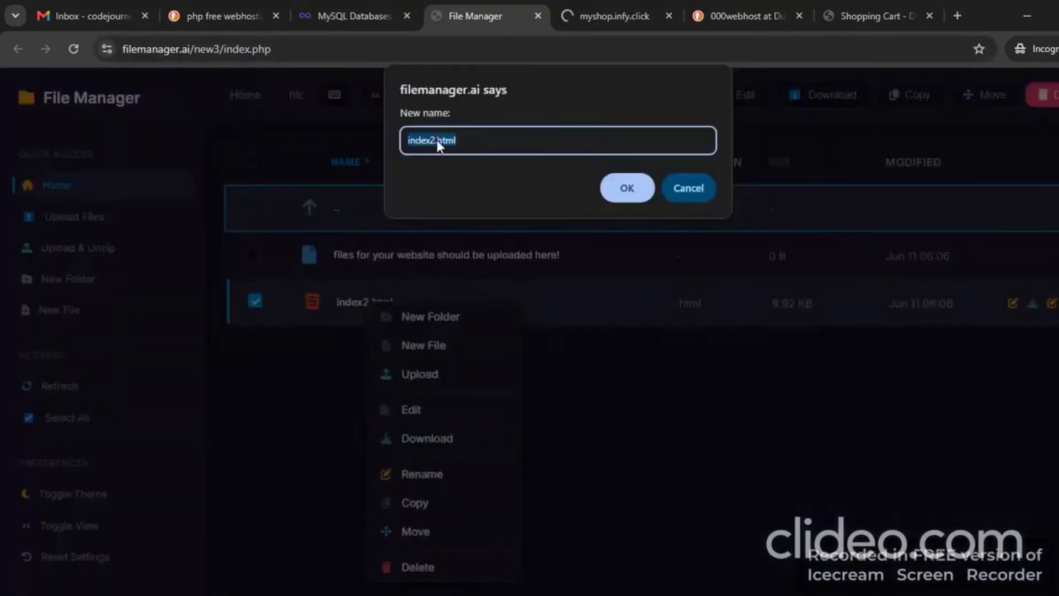
key("BackSpace")
left_click(627, 190)
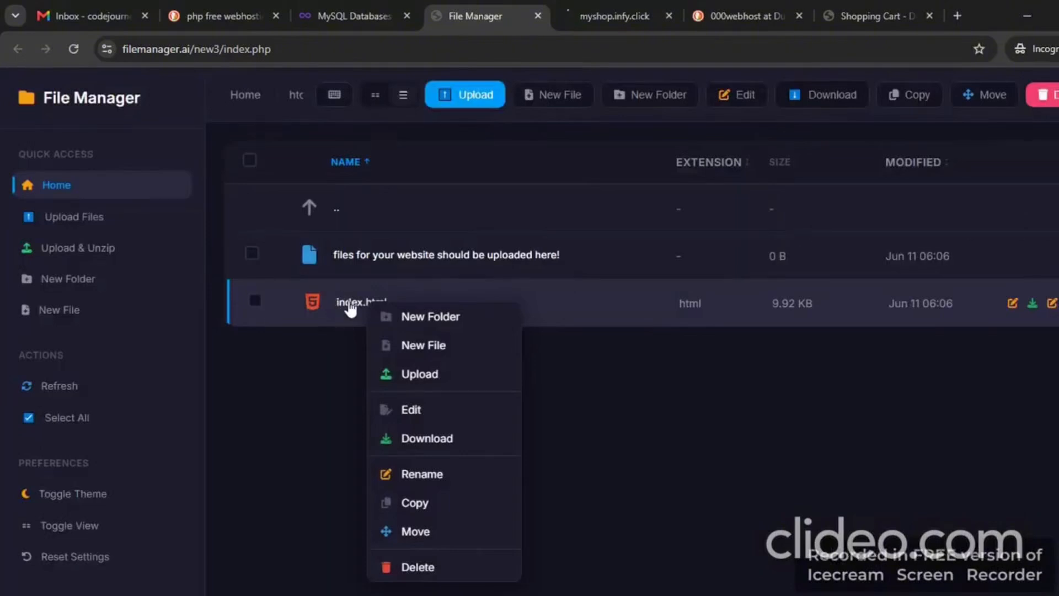
Open index.html in the editor, try saving, and dismiss the 'Failed to save file' alerts.
left_click(351, 309)
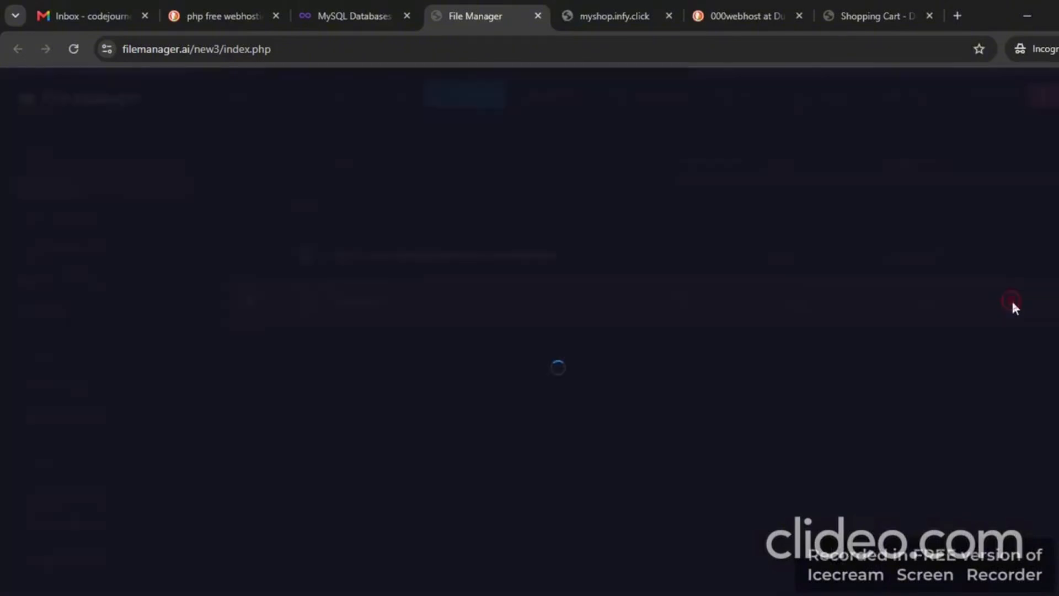
double_click(1007, 309)
scroll(221, 414, "down", 2)
scroll(213, 459, "down", 15)
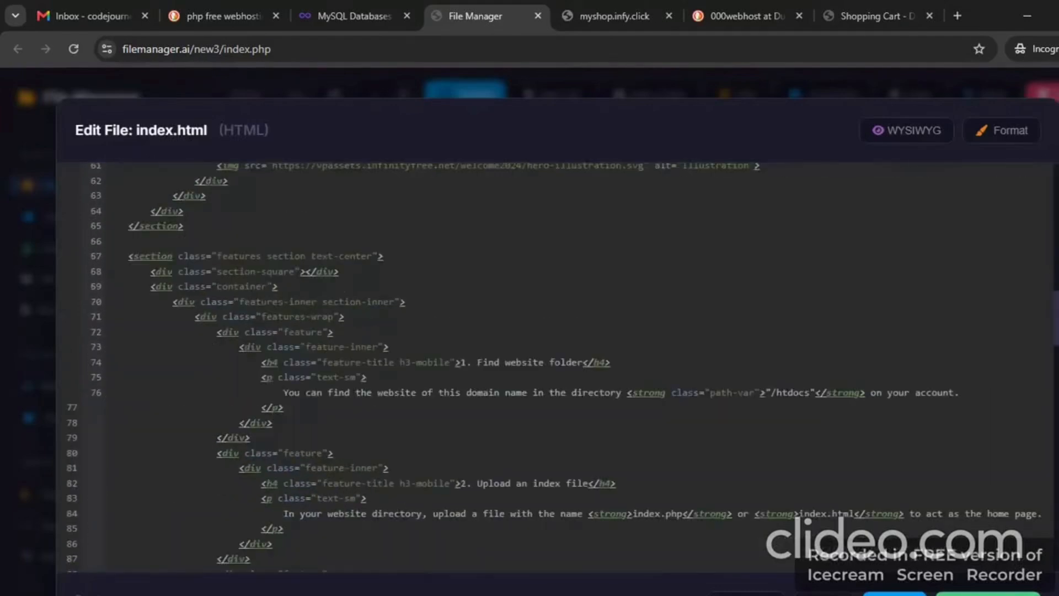
scroll(213, 459, "down", 3)
left_click(895, 594)
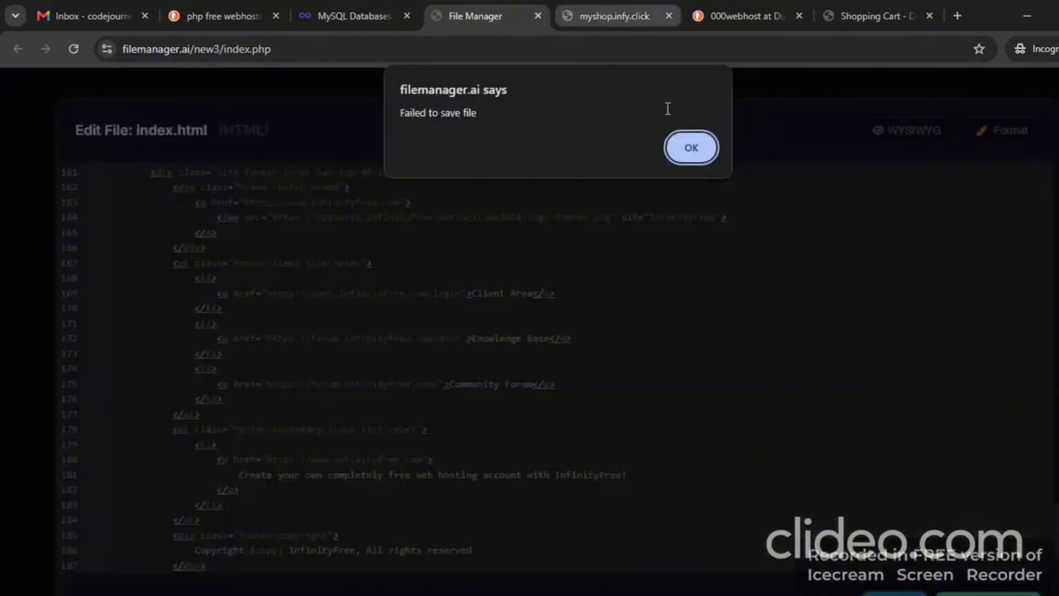
left_click(692, 149)
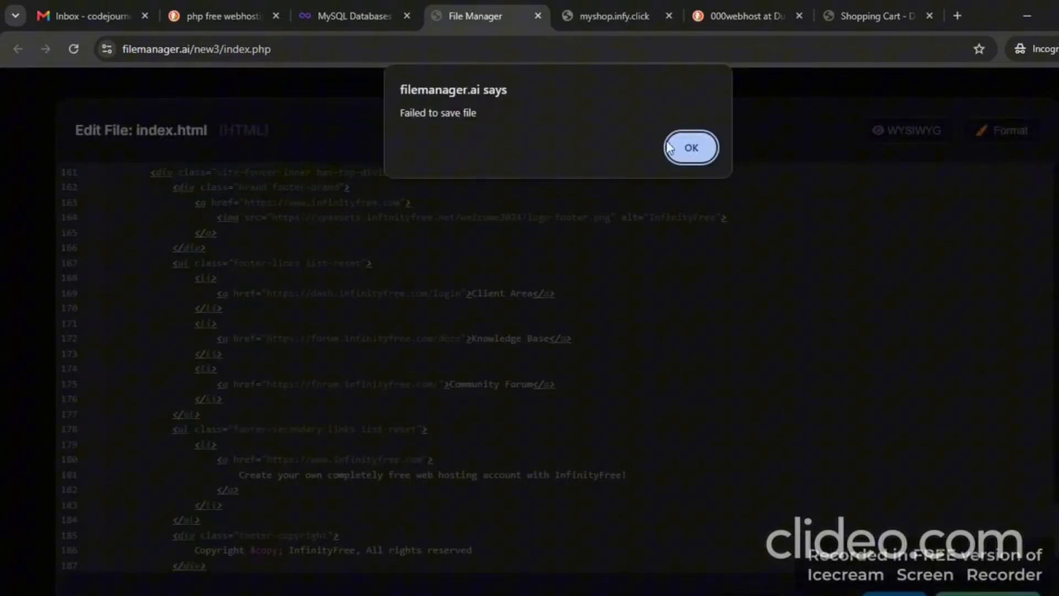
left_click(670, 147)
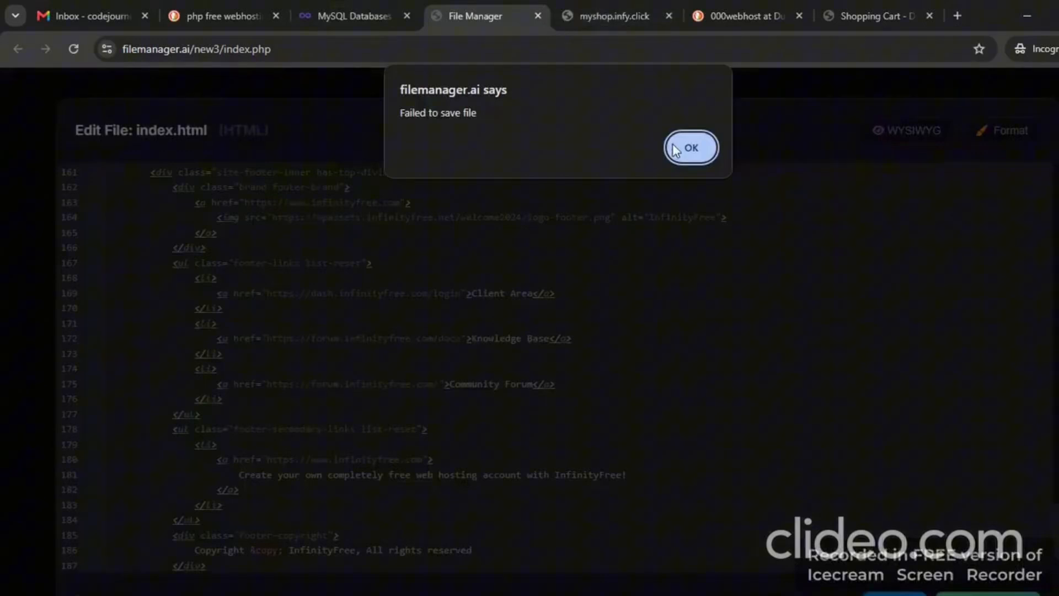
left_click(674, 148)
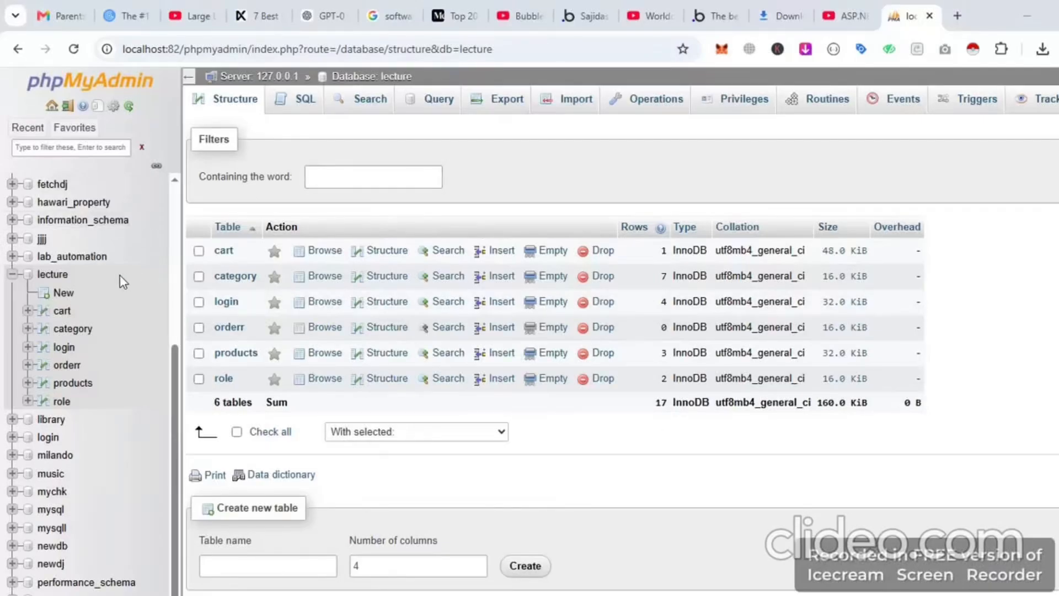
Export the lecture database as SQL with the Quick method and check the downloaded lecture.sql.
left_click(56, 274)
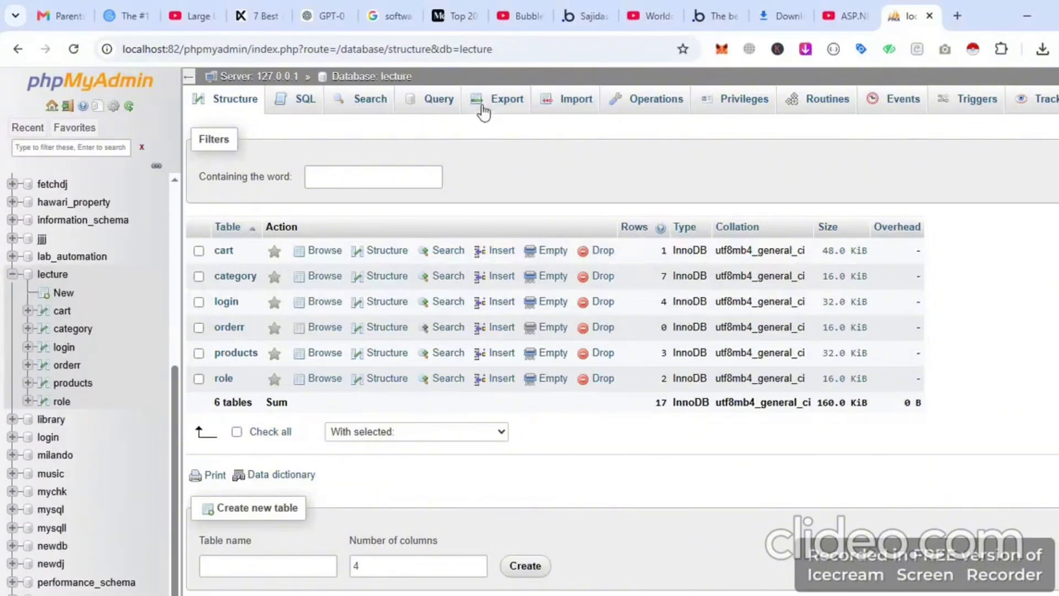
left_click(503, 104)
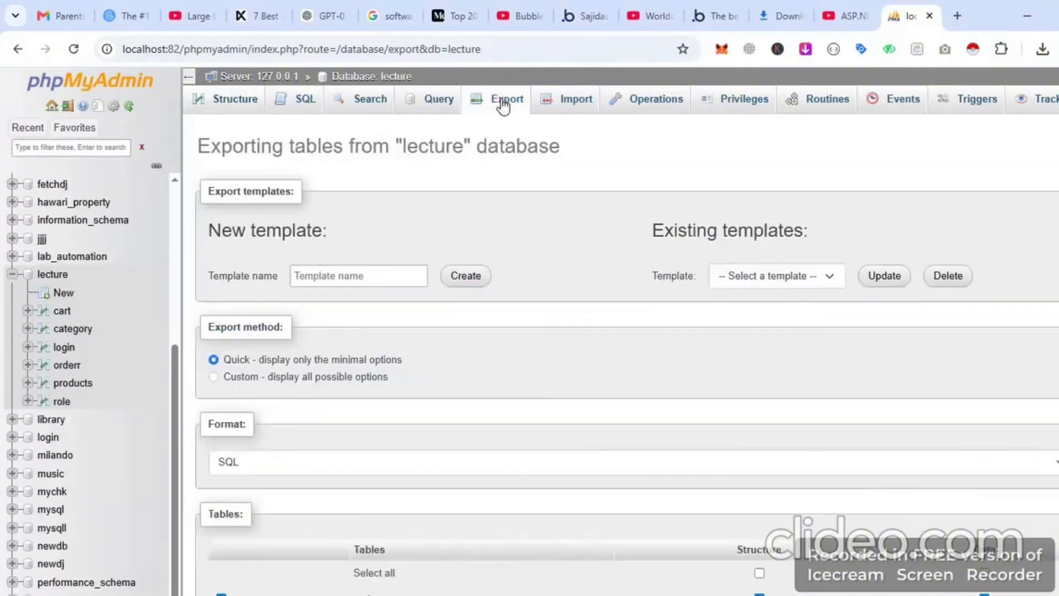
left_click(223, 512)
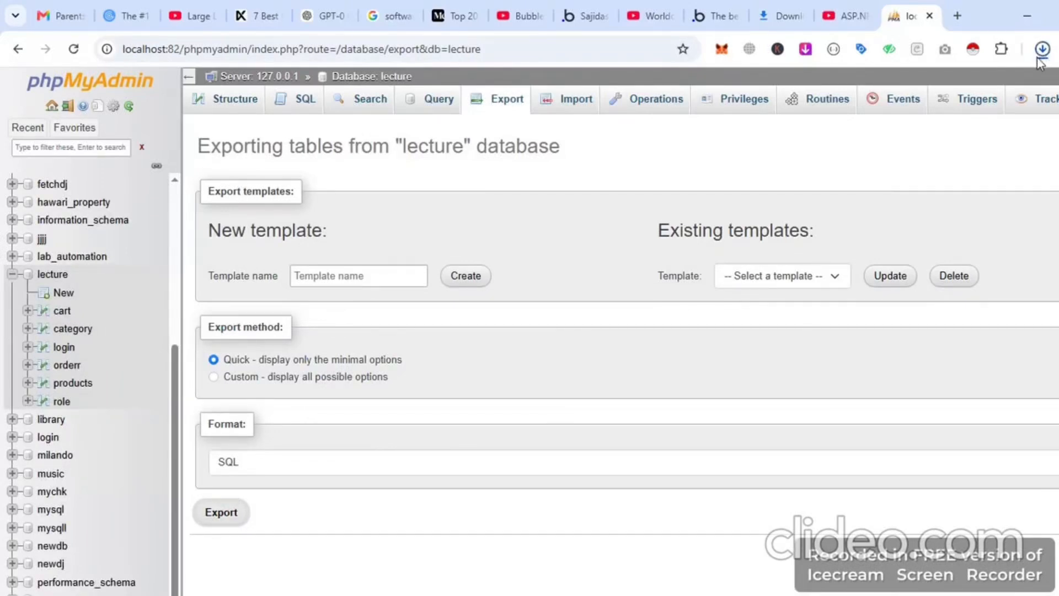
left_click(1043, 51)
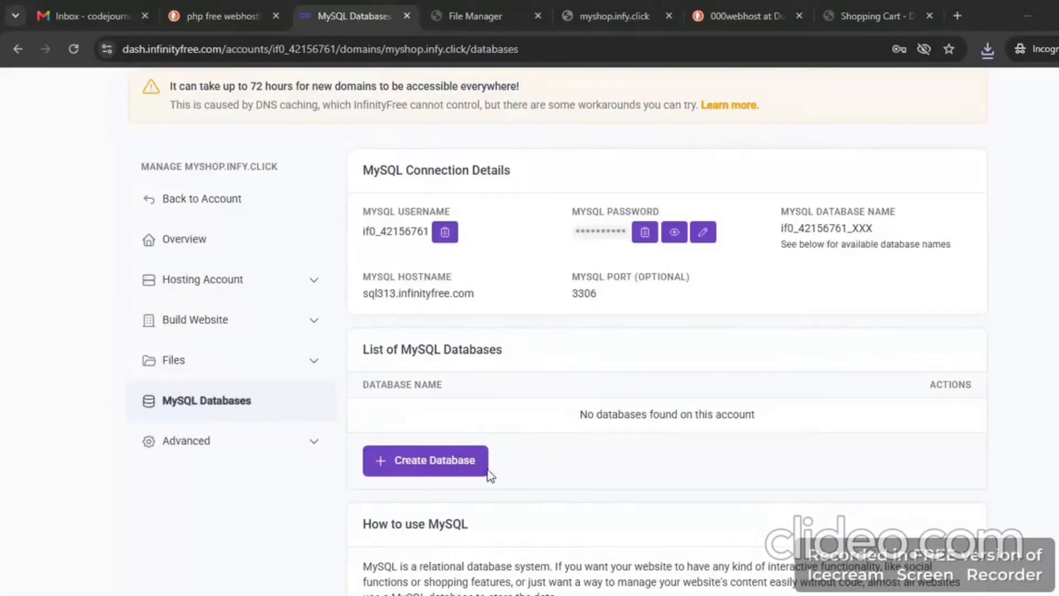
Cancel a new database form, reveal and select the MySQL password, and search Windows for 'note'.
left_click(466, 470)
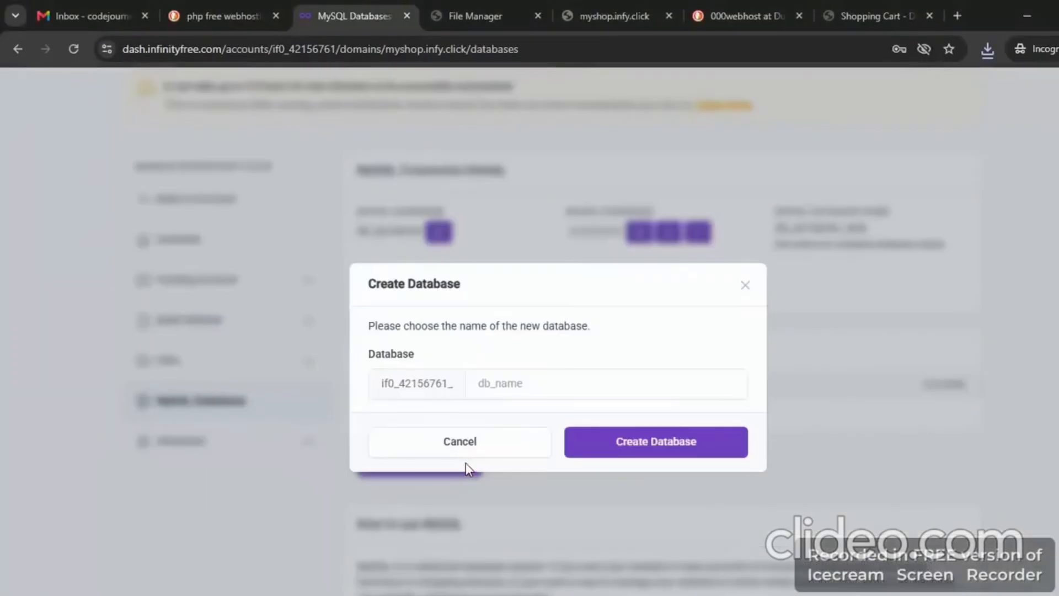
left_click(743, 283)
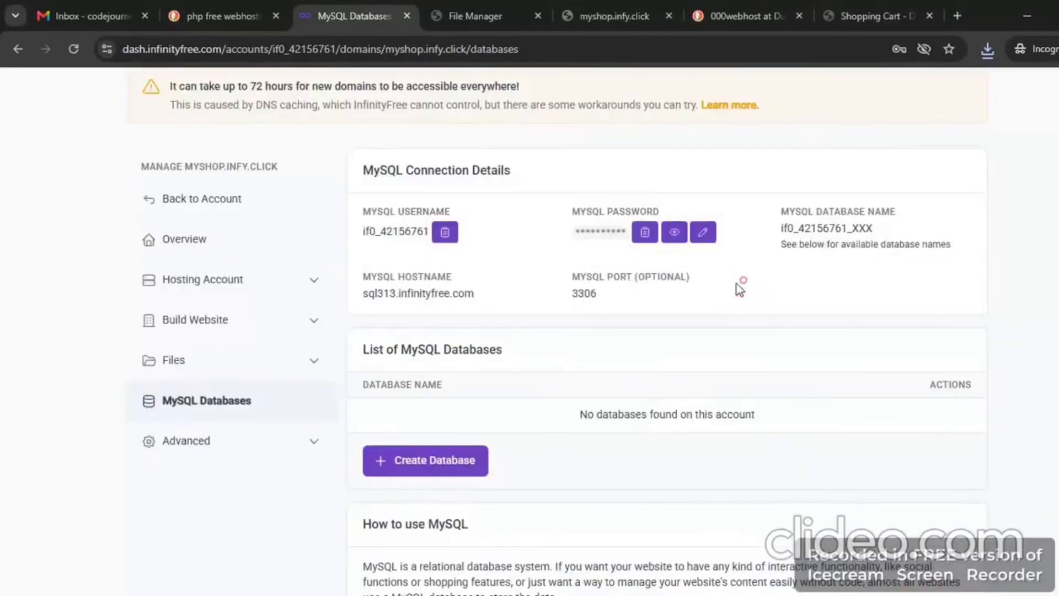
left_click(674, 232)
left_click_drag(575, 234, 627, 237)
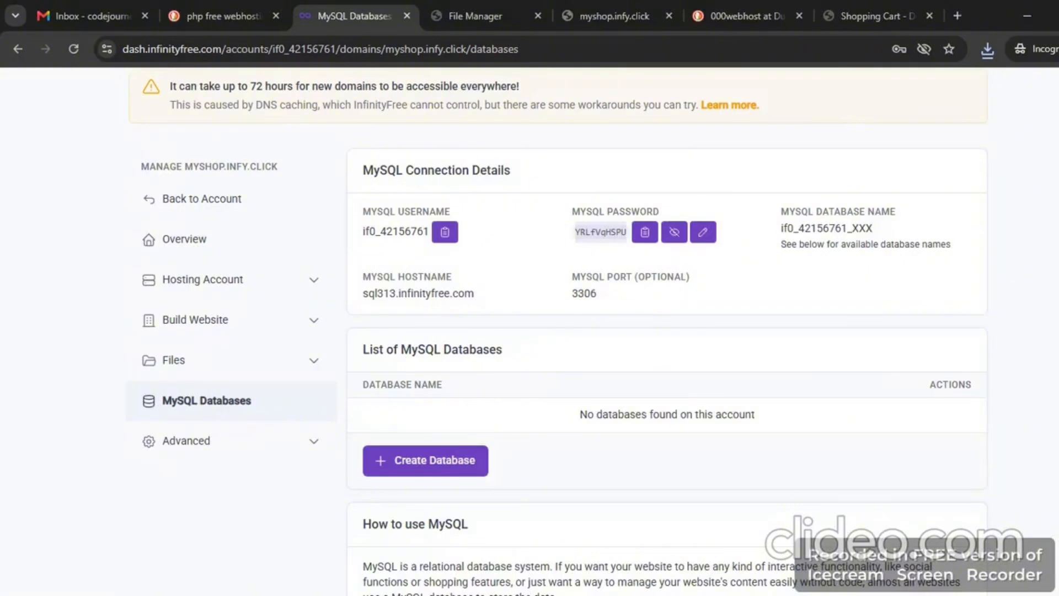
key("super")
type("no")
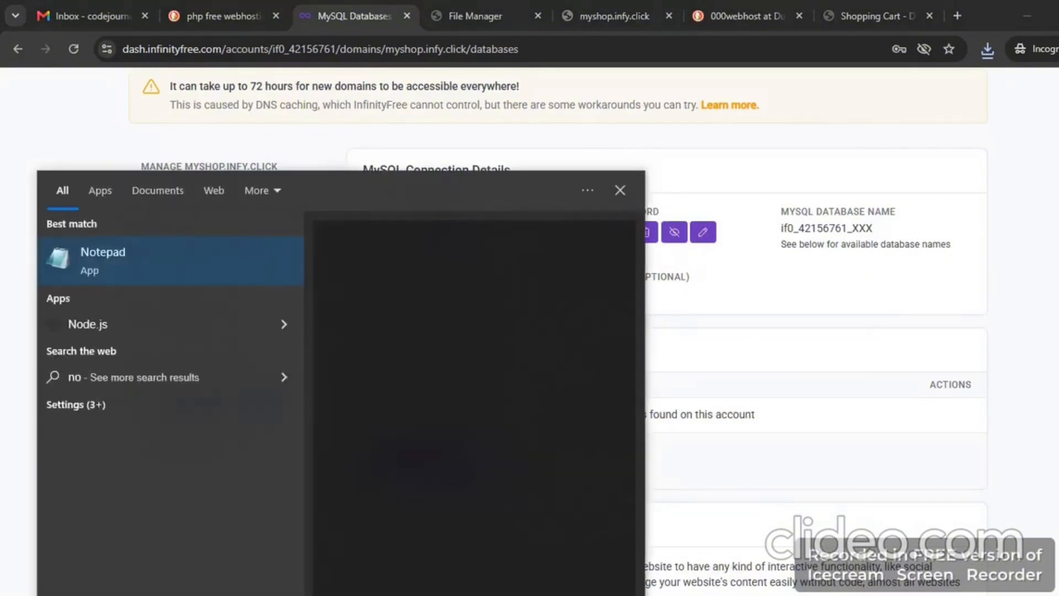
type("te")
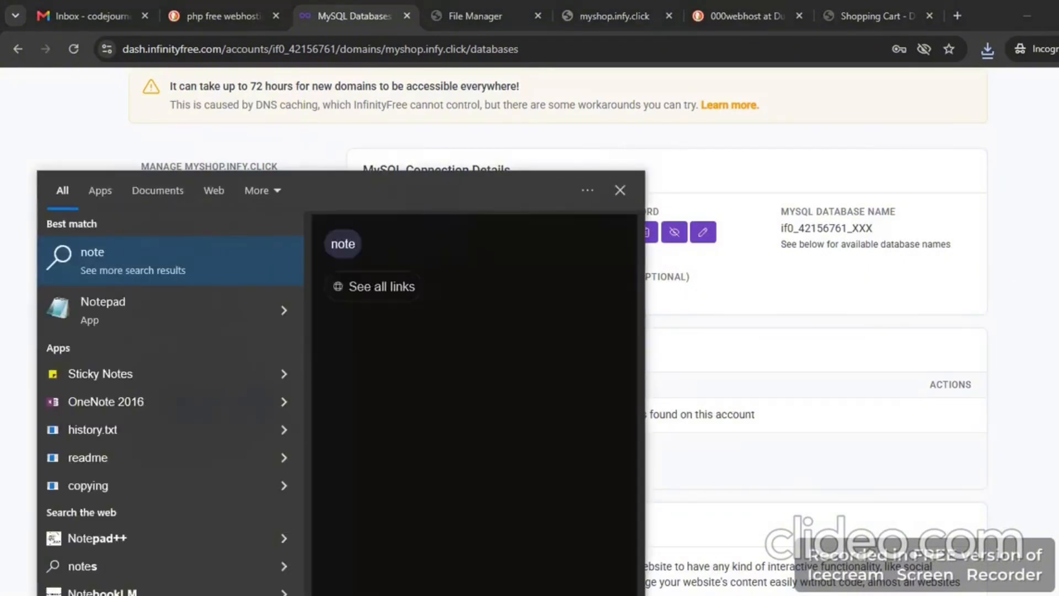
Launch Notepad and paste the MySQL password after a 'database password :' label.
key("Return")
key("Return")
key("Return")
key("Return")
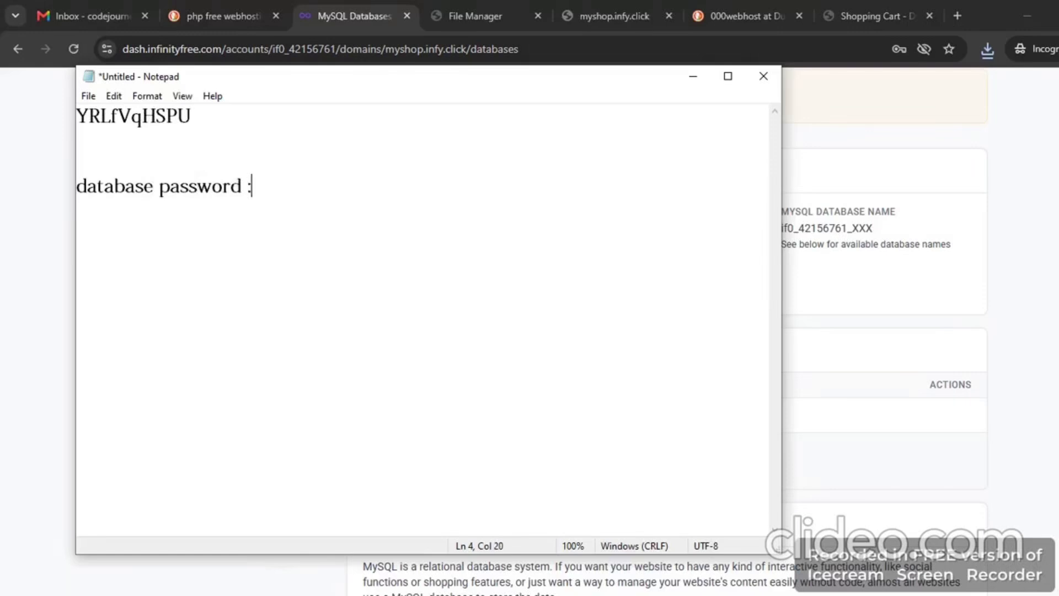
key("ctrl+v")
Copy the MySQL username from InfinityFree and paste it after 'databaseusername:' in the notes.
left_click_drag(426, 72, 689, 390)
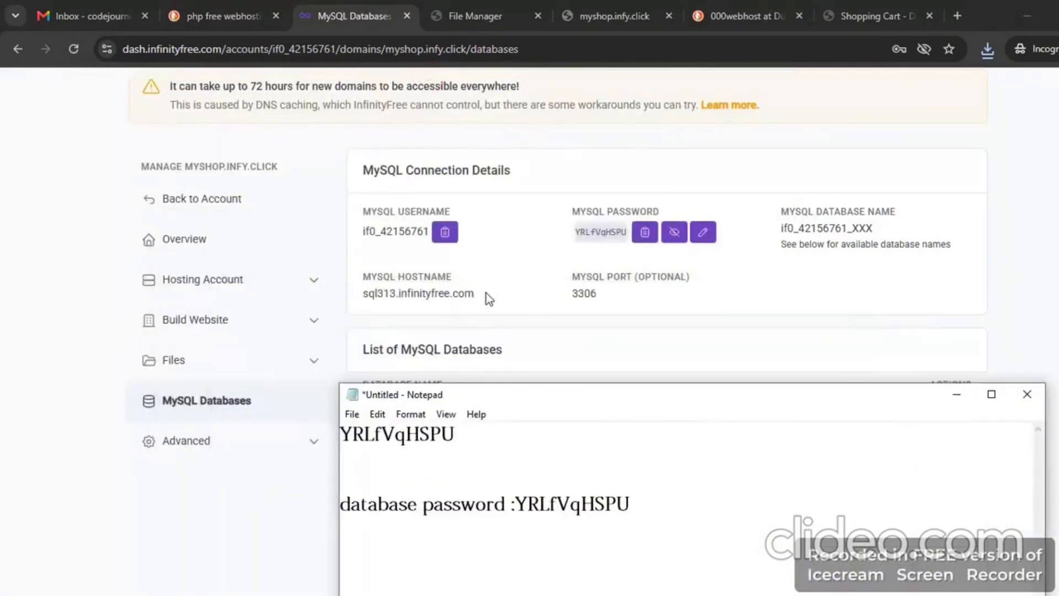
left_click(445, 232)
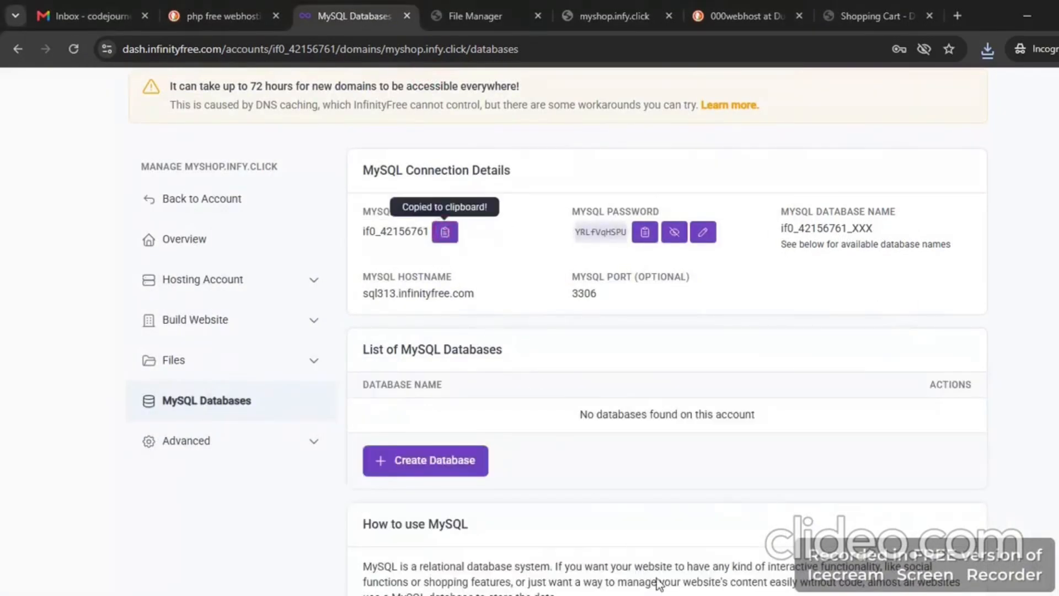
key("alt+Tab")
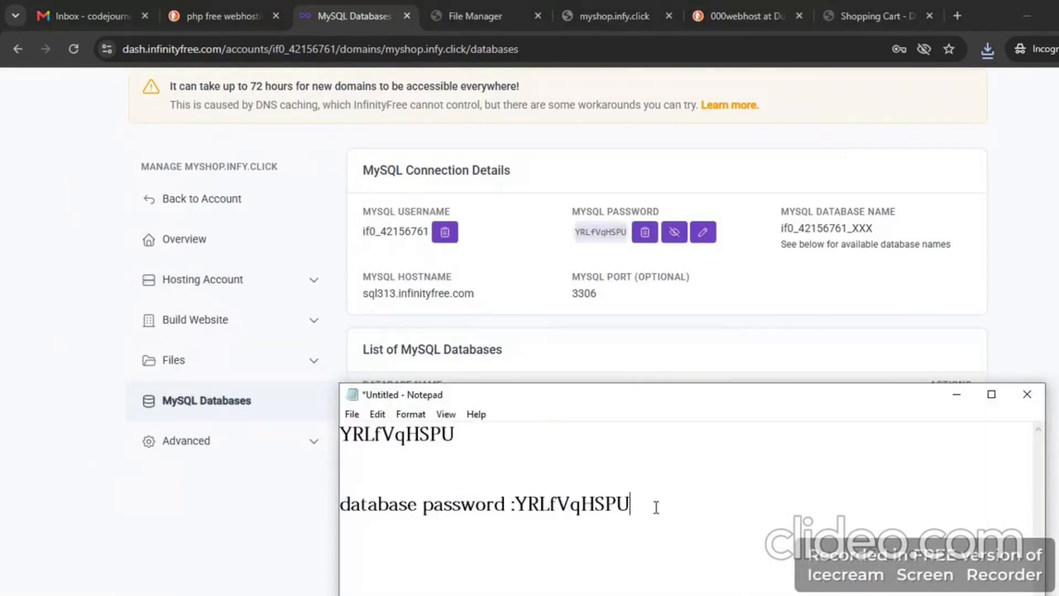
type("databaseuserna")
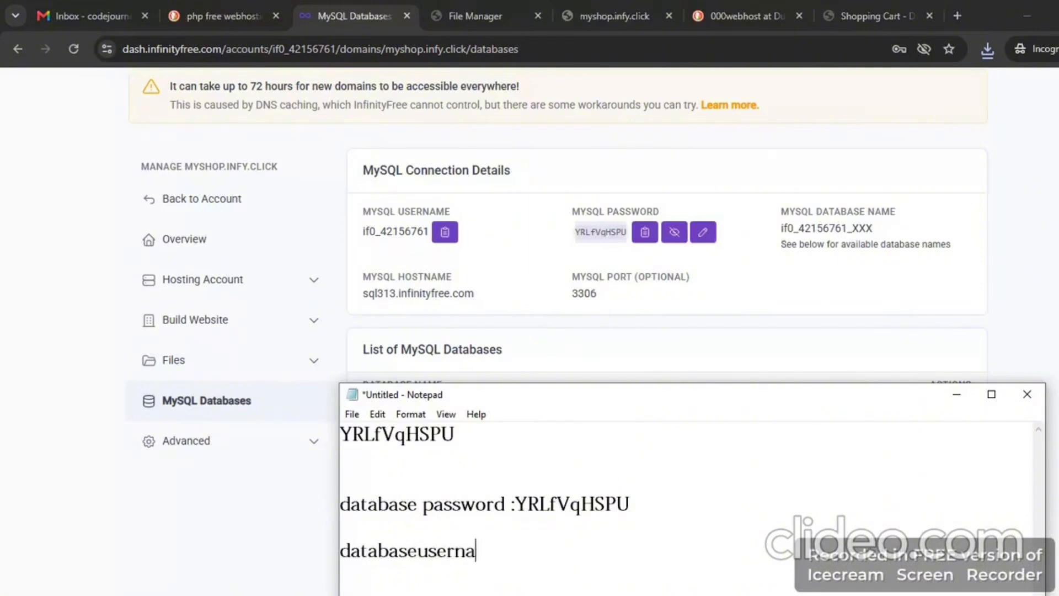
type("me:")
key("ctrl+v")
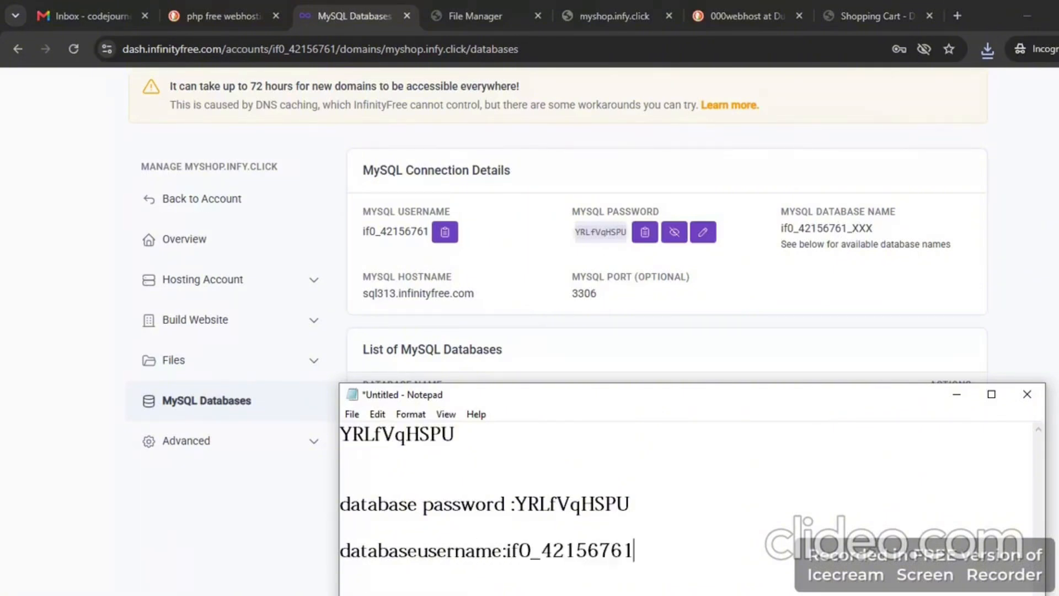
left_click(484, 296)
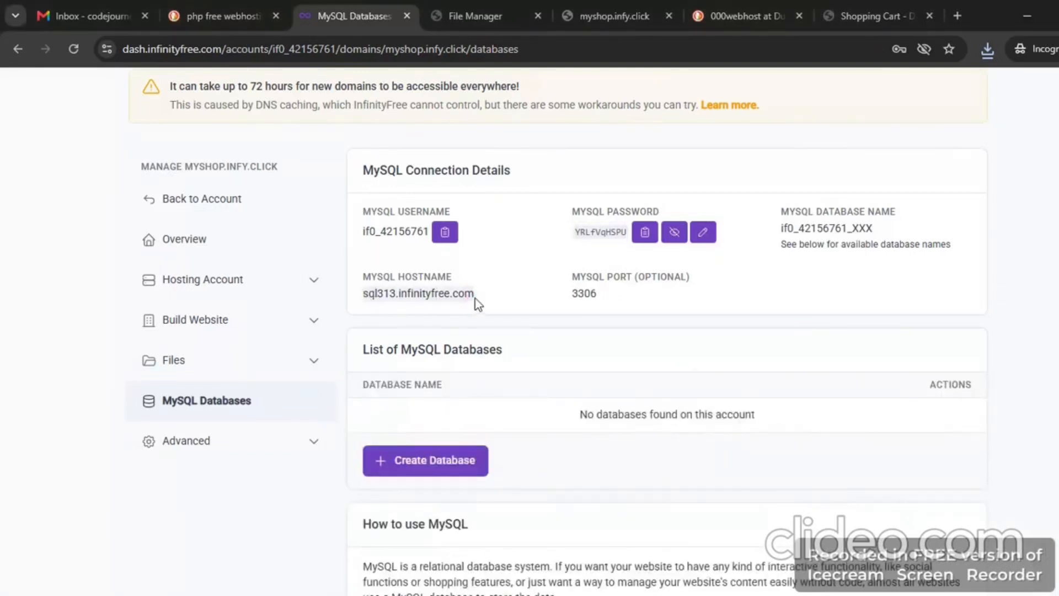
left_click(570, 595)
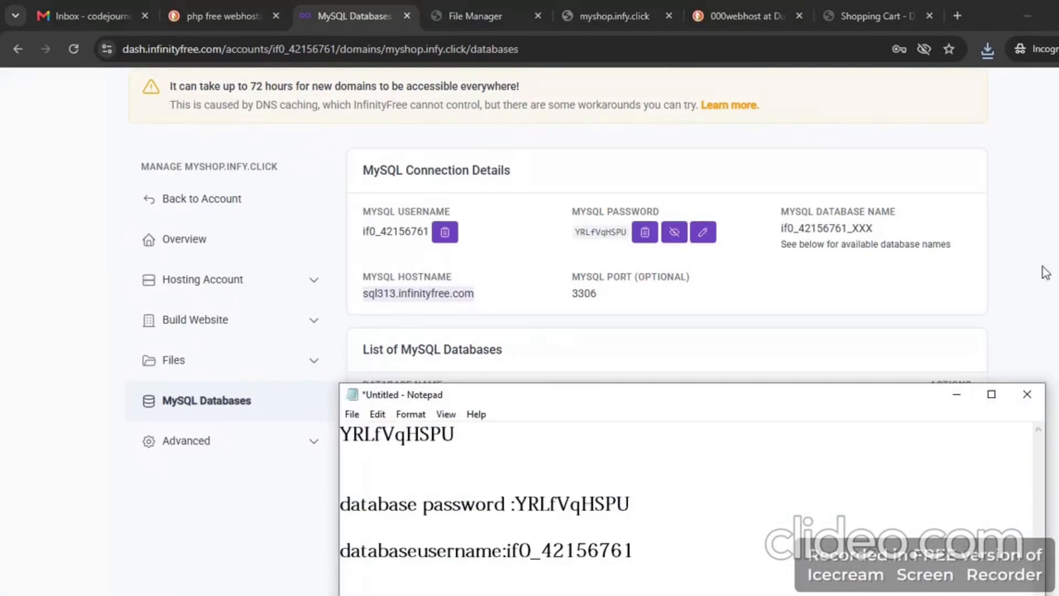
left_click(910, 238)
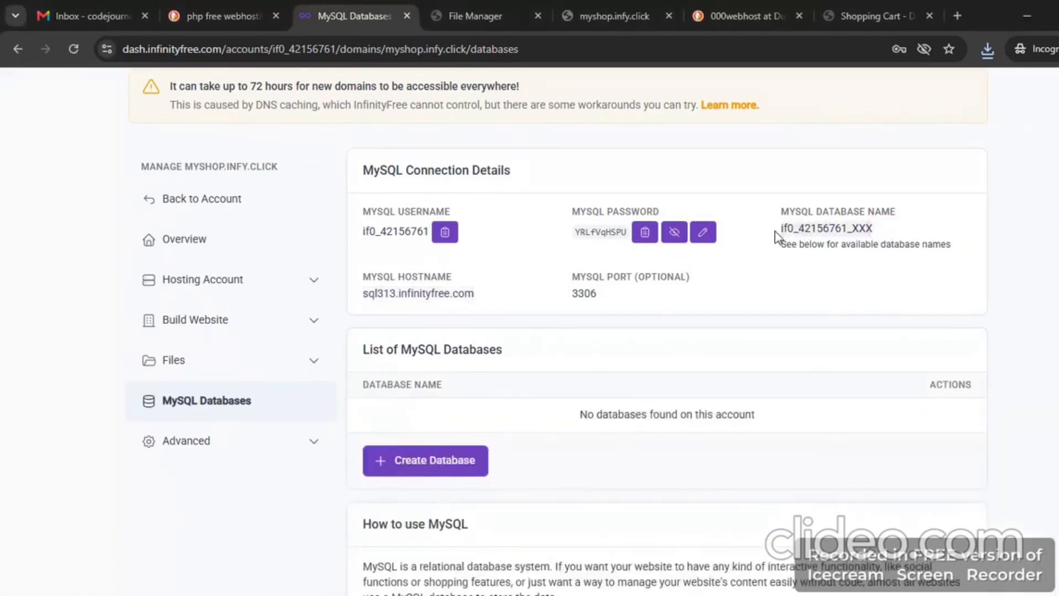
Create a new MySQL database named lecture.
left_click(472, 467)
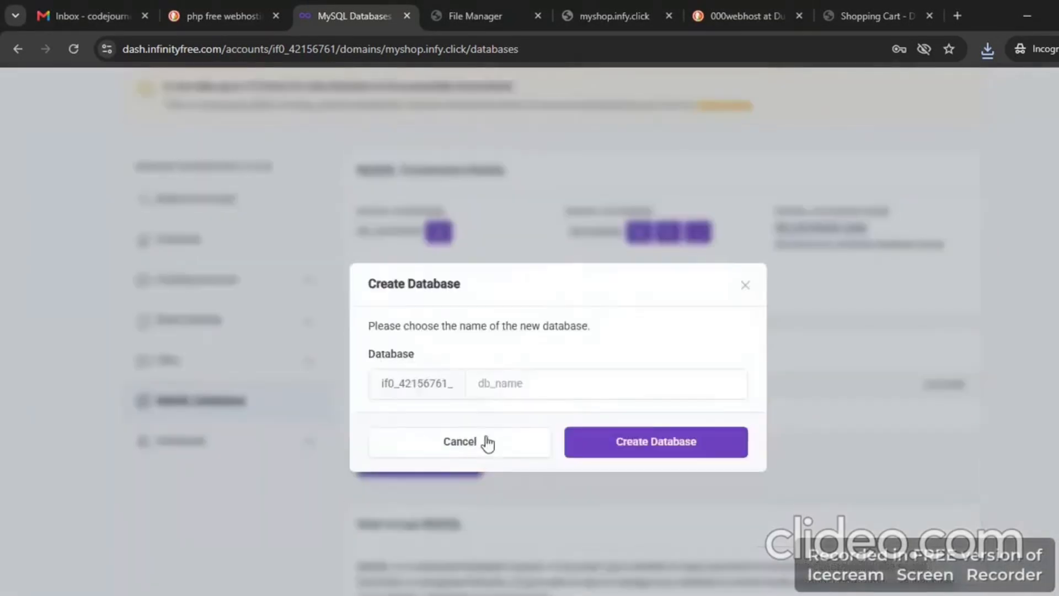
left_click(524, 389)
type("lecture")
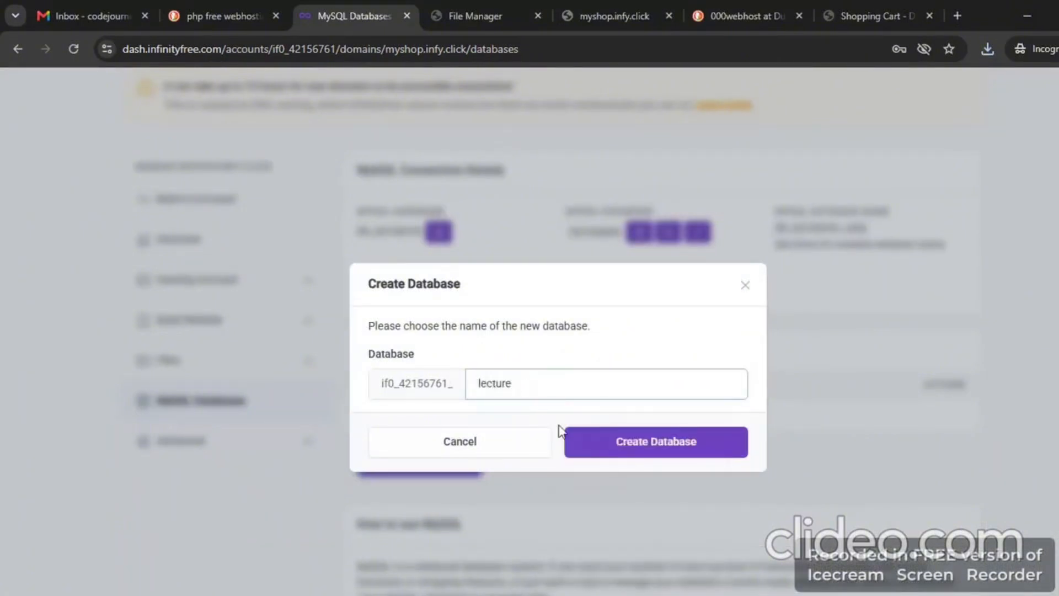
left_click(582, 450)
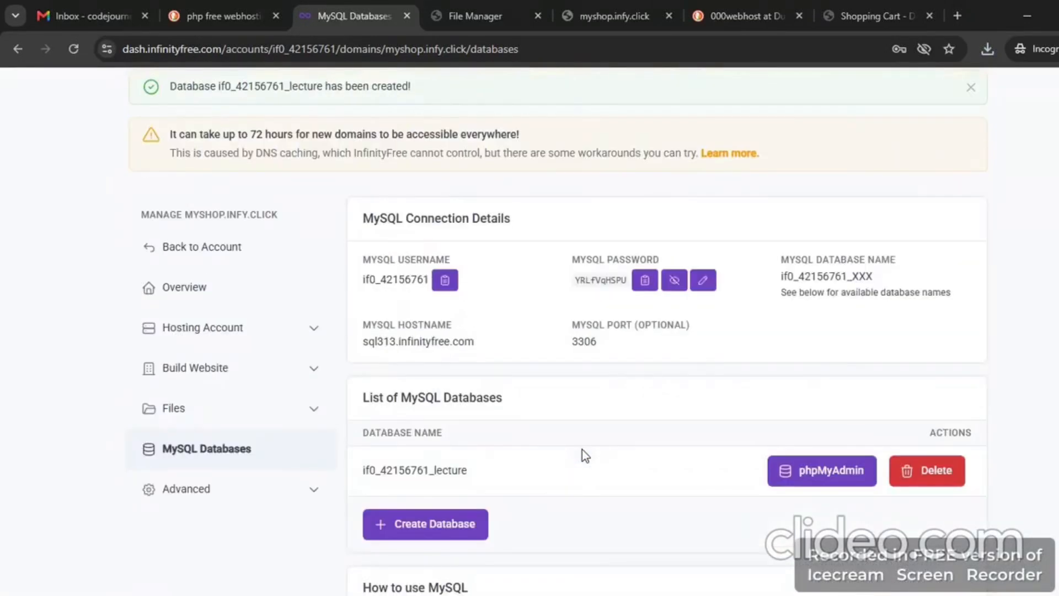
Copy the full _lecture database name into the notes after 'dbname:' and minimize Notepad.
left_click_drag(496, 466, 360, 474)
key("alt+Tab")
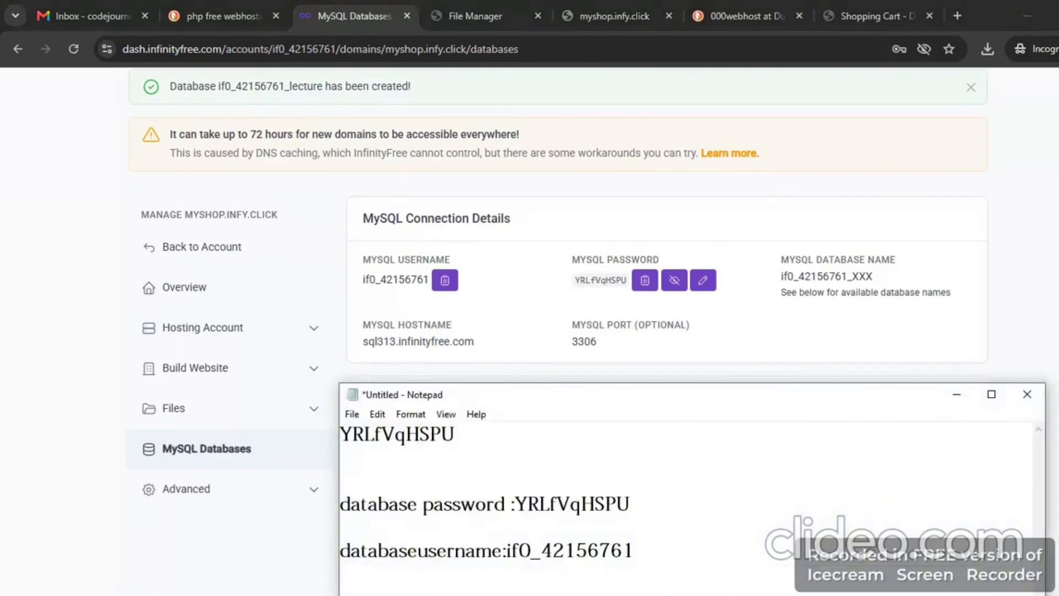
left_click_drag(593, 406, 597, 269)
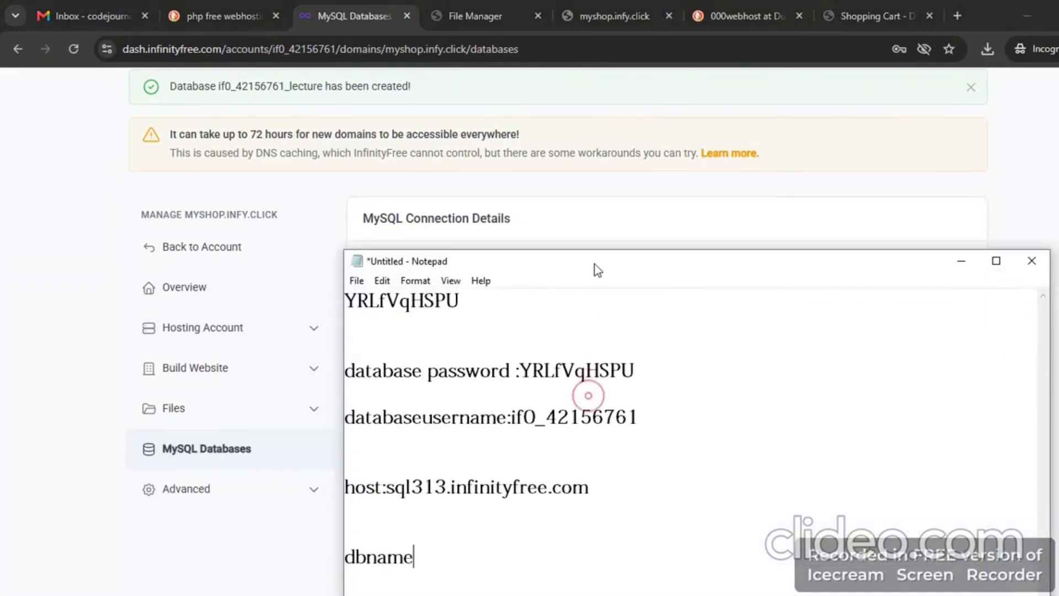
key("ctrl+v")
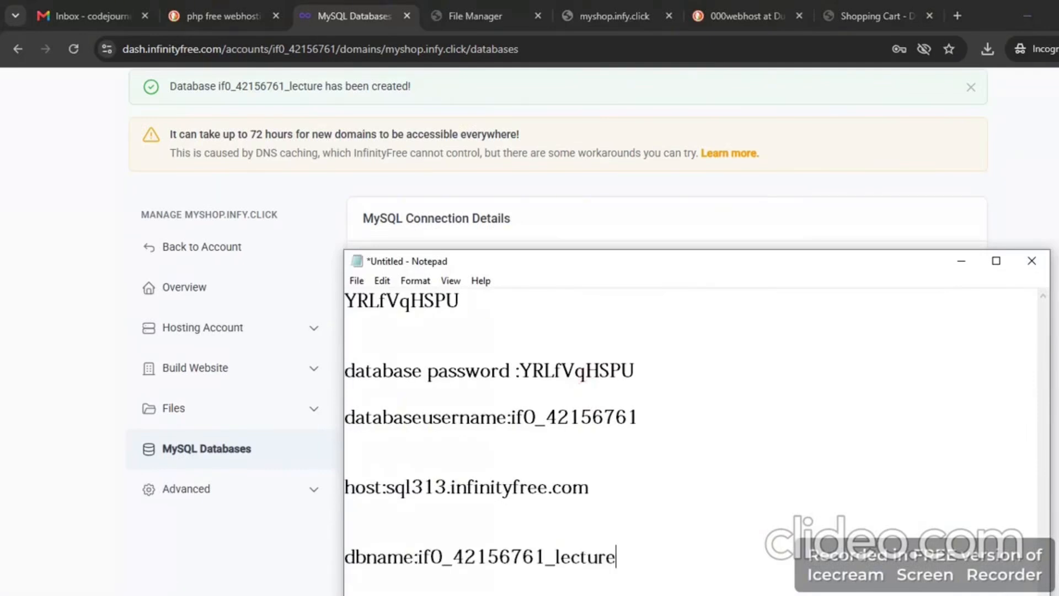
left_click(961, 261)
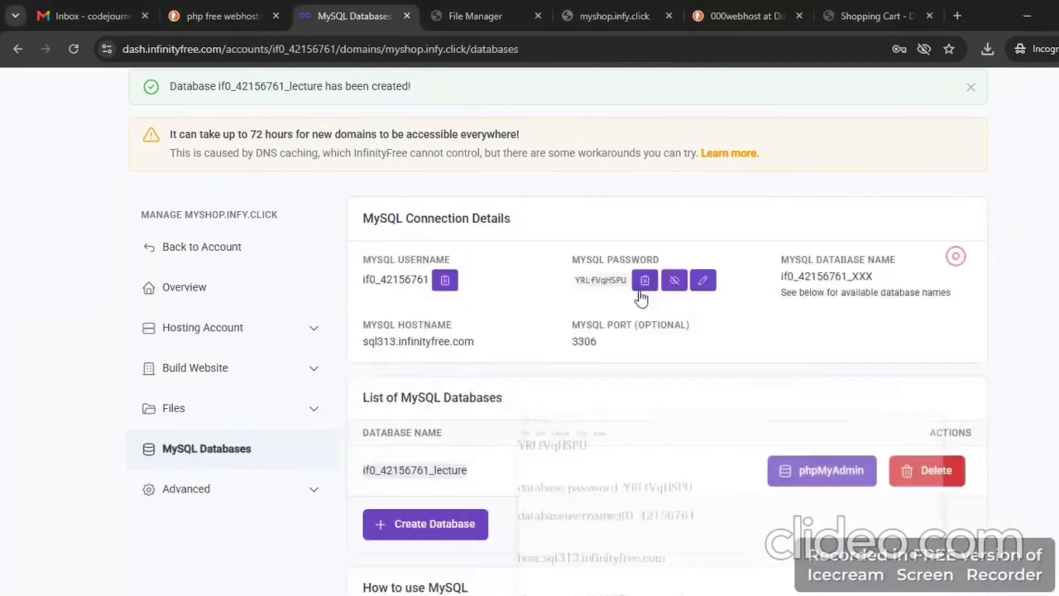
Open the lecture database in phpMyAdmin and close the live-site, 000webhost and Shopping Cart tabs.
left_click(810, 475)
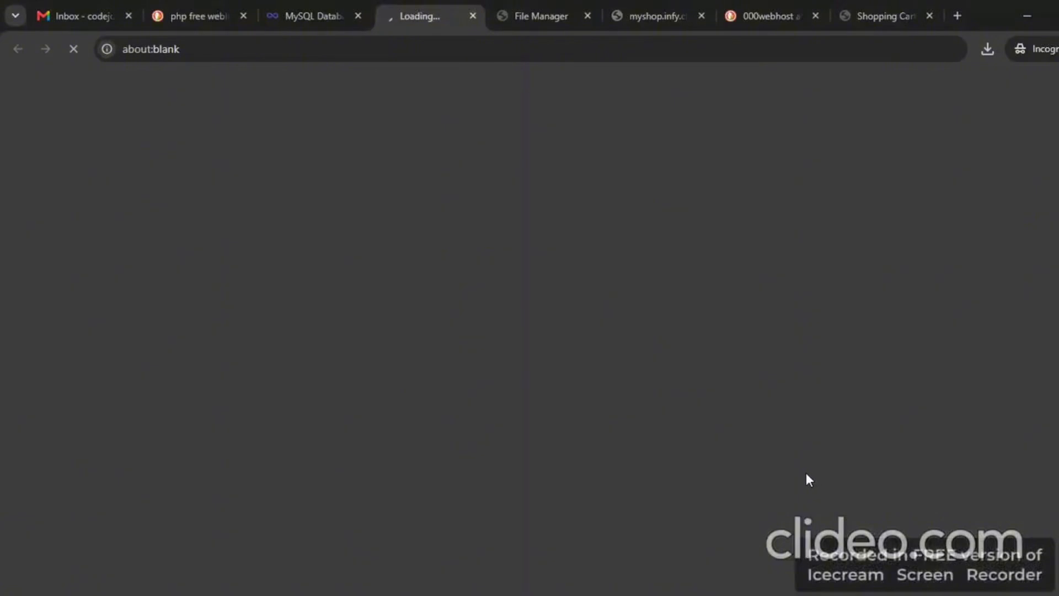
left_click(635, 16)
left_click(449, 12)
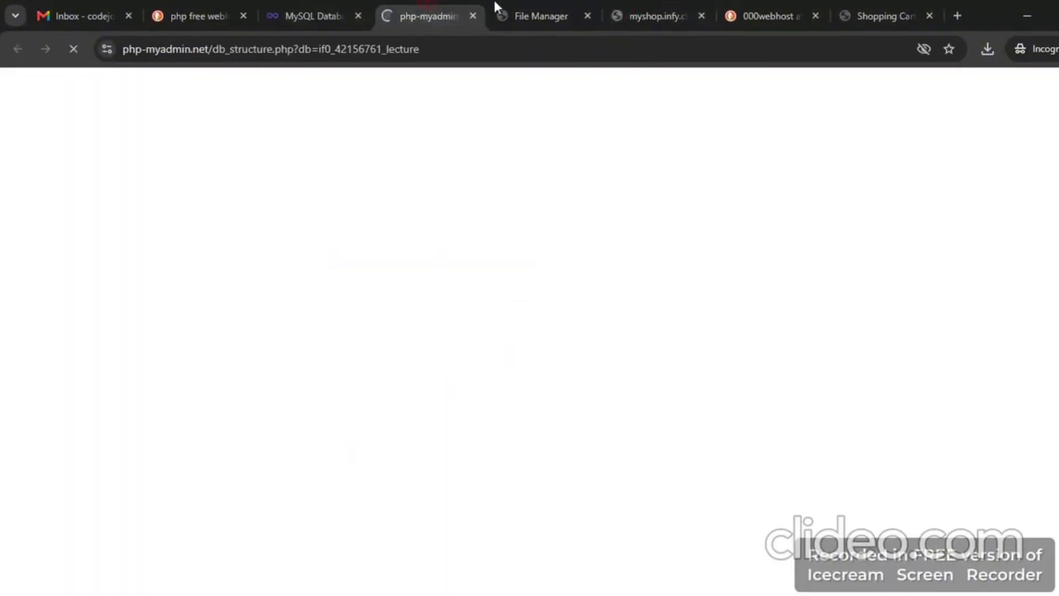
left_click(498, 9)
left_click(702, 16)
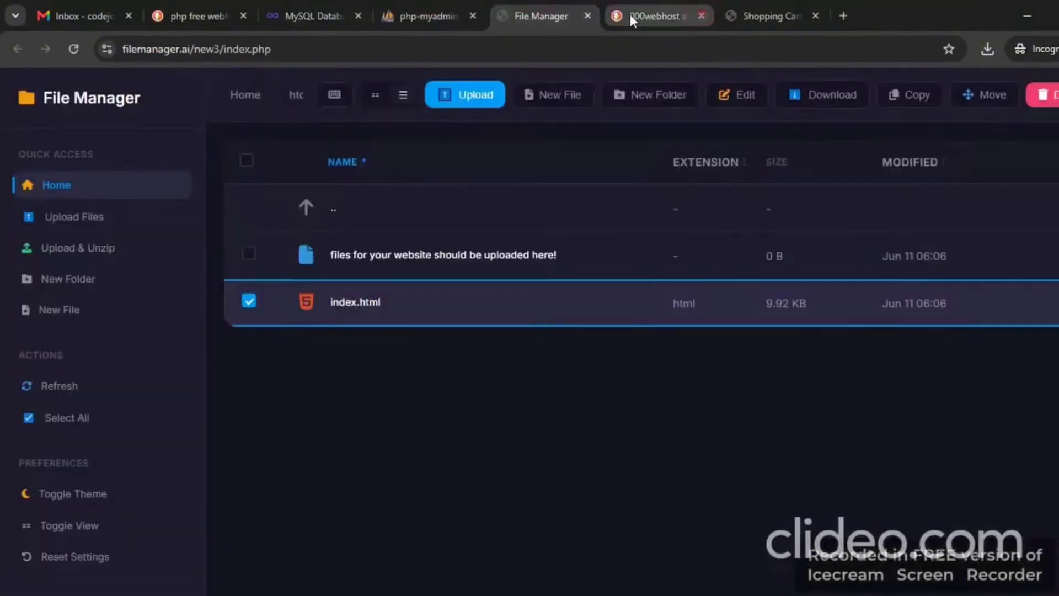
left_click(702, 16)
left_click(703, 14)
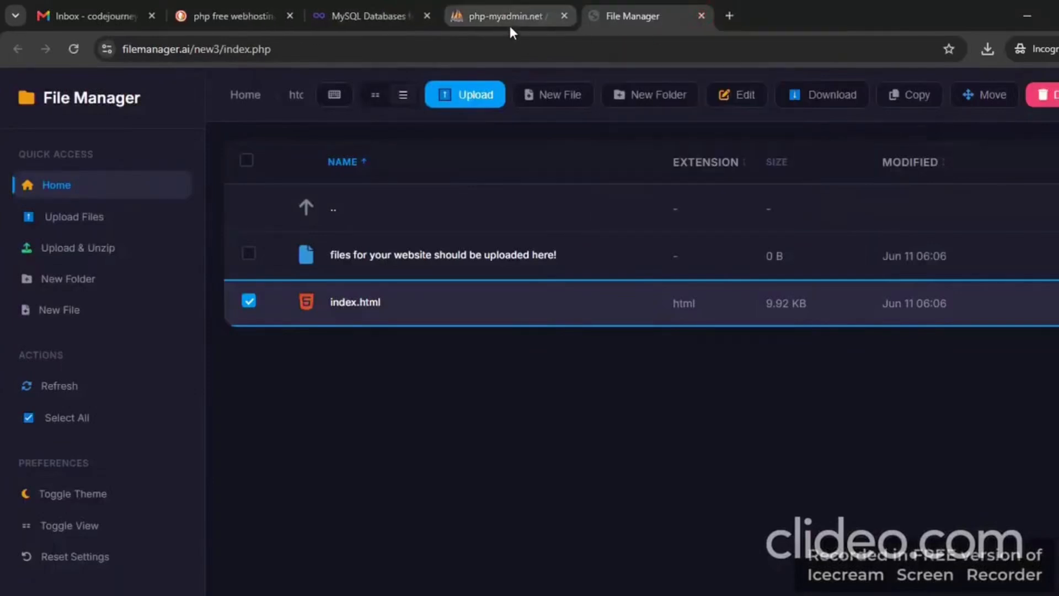
left_click(497, 22)
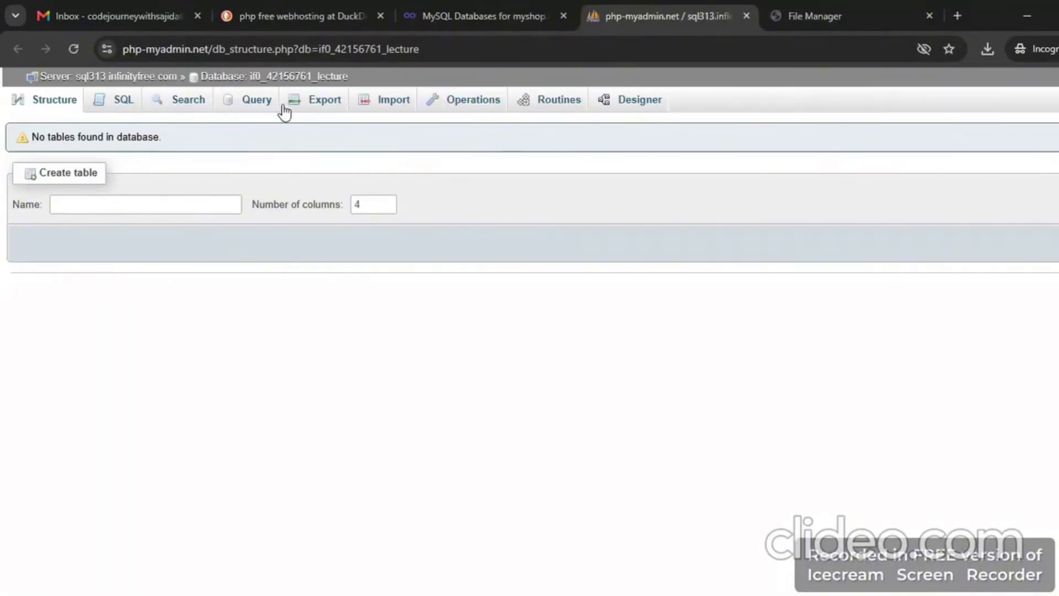
Import lecture.sql into the database and view the resulting table structure.
left_click(321, 111)
left_click(384, 105)
left_click(159, 258)
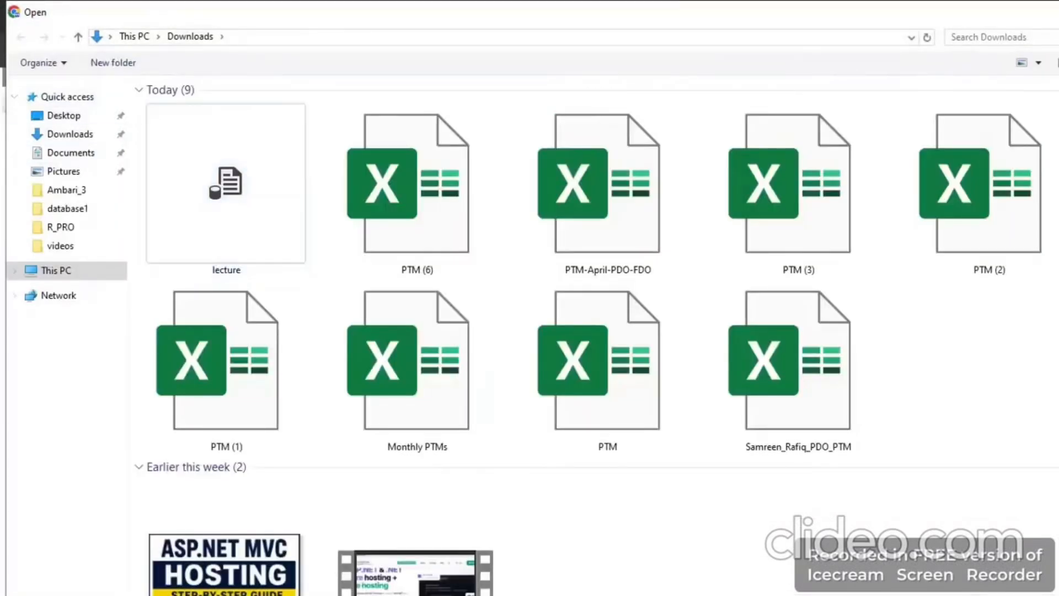
key("Escape")
left_click(200, 199)
left_click(960, 593)
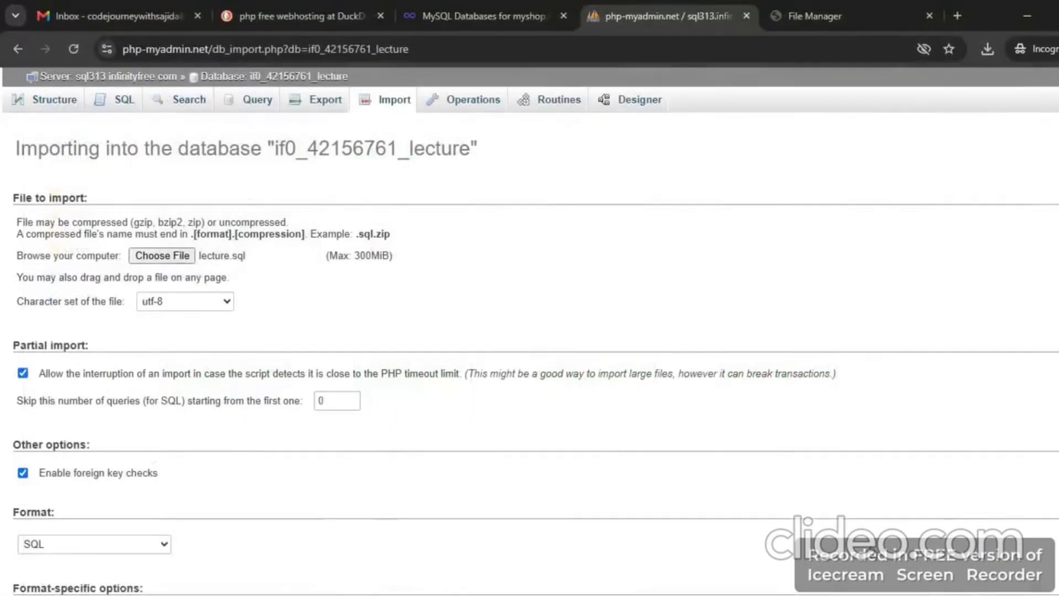
scroll(175, 532, "down", 2)
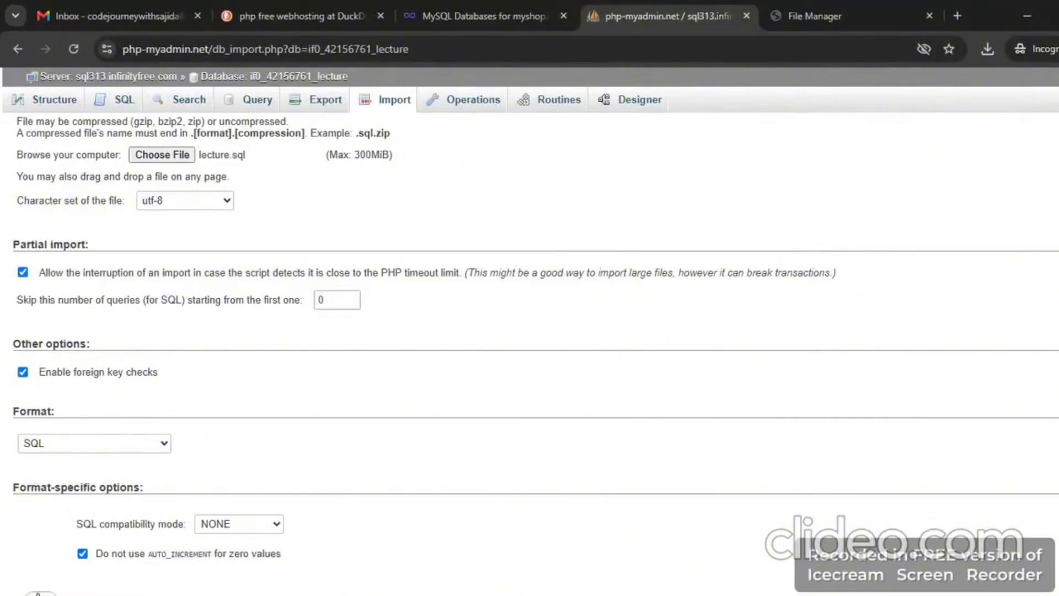
left_click(39, 594)
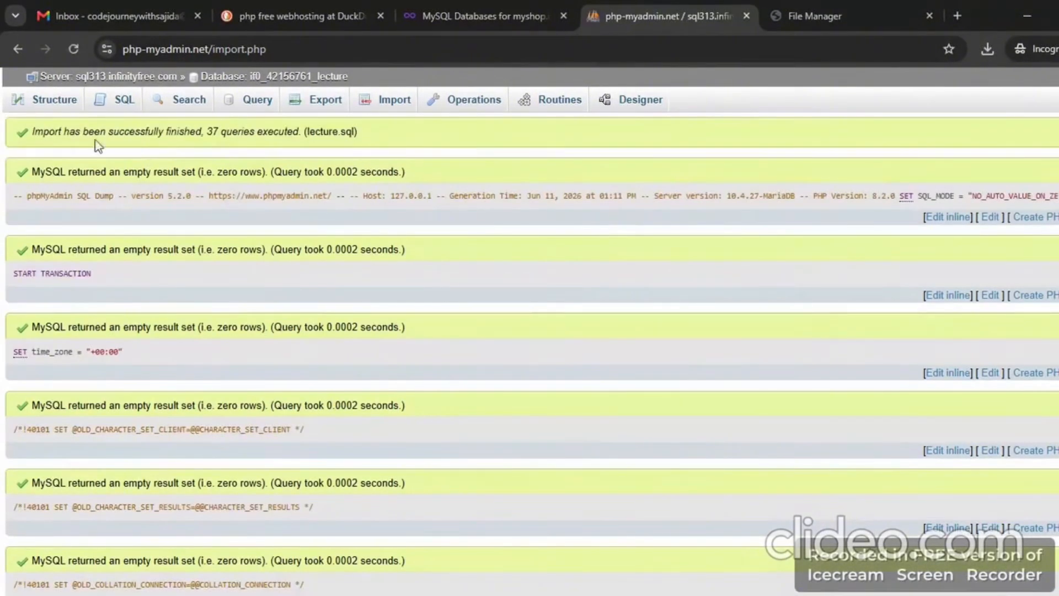
left_click(76, 100)
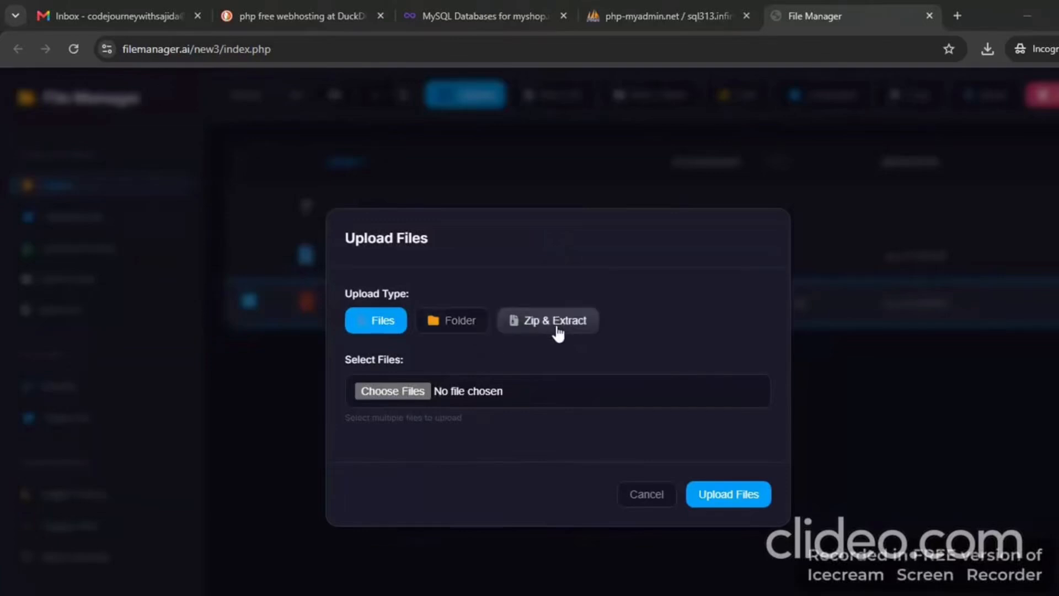
Upload Documents/php.zip with Zip & Extract, unpacking its 1110 files into the current folder.
key("F7")
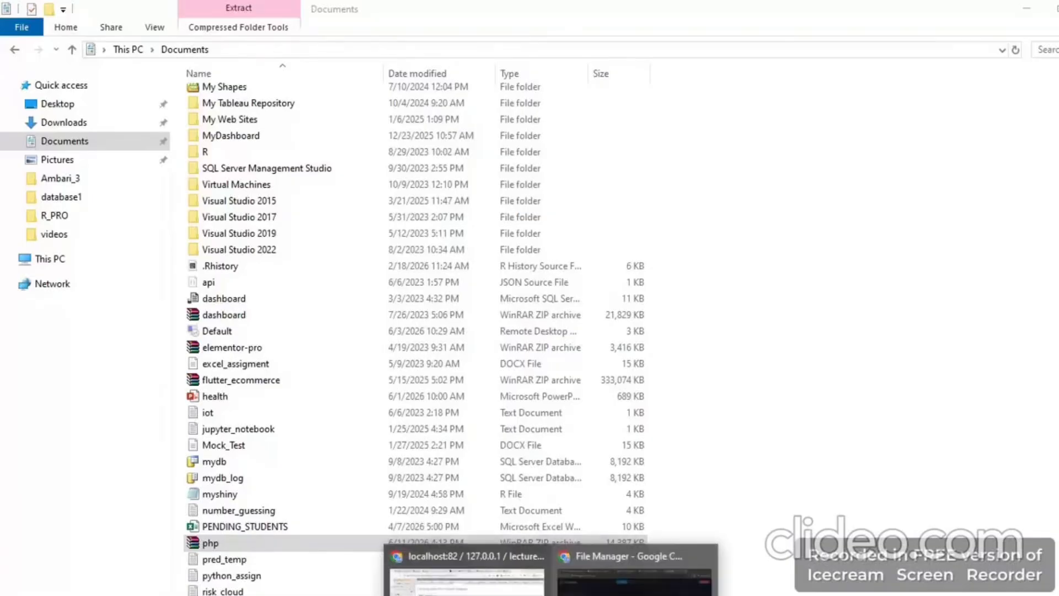
left_click(679, 555)
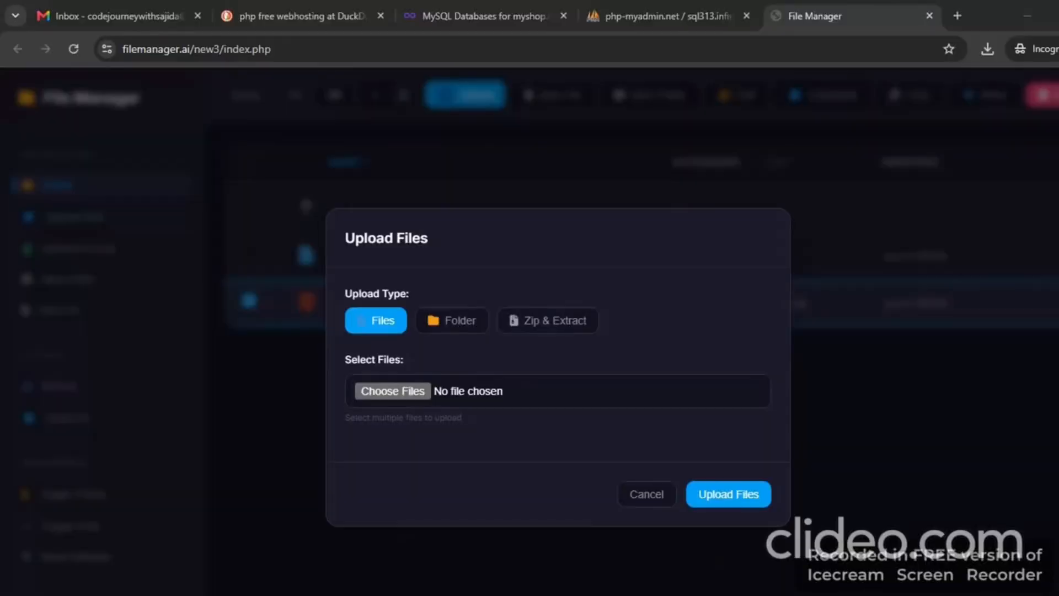
left_click(545, 320)
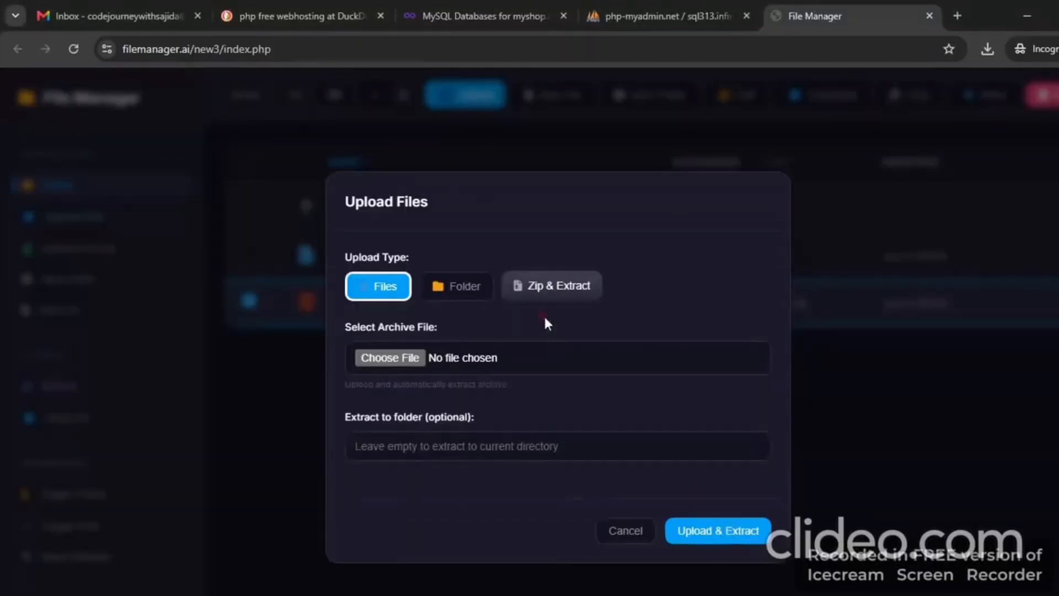
left_click(408, 356)
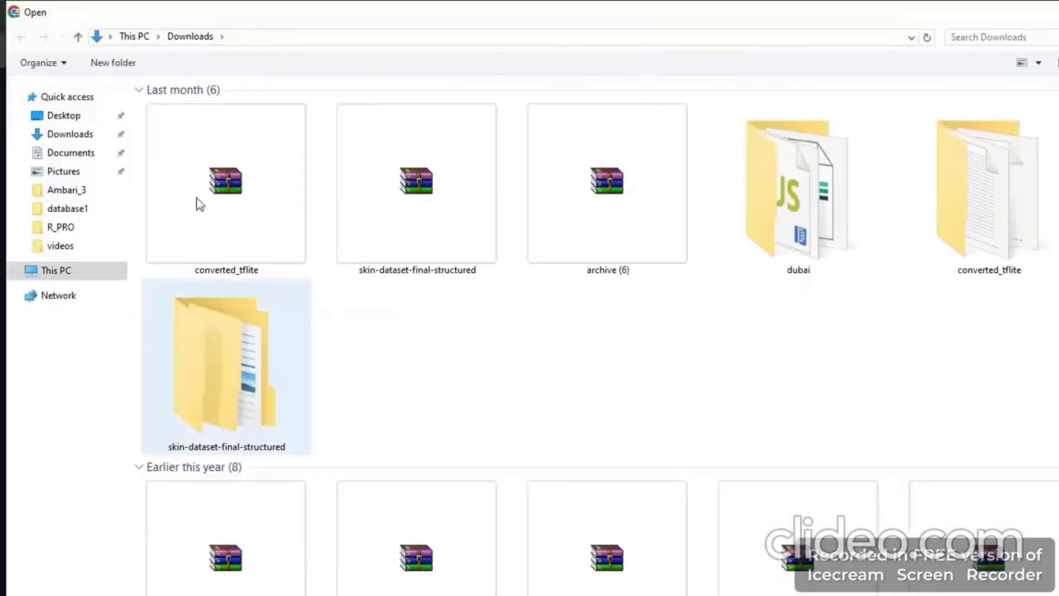
left_click(87, 153)
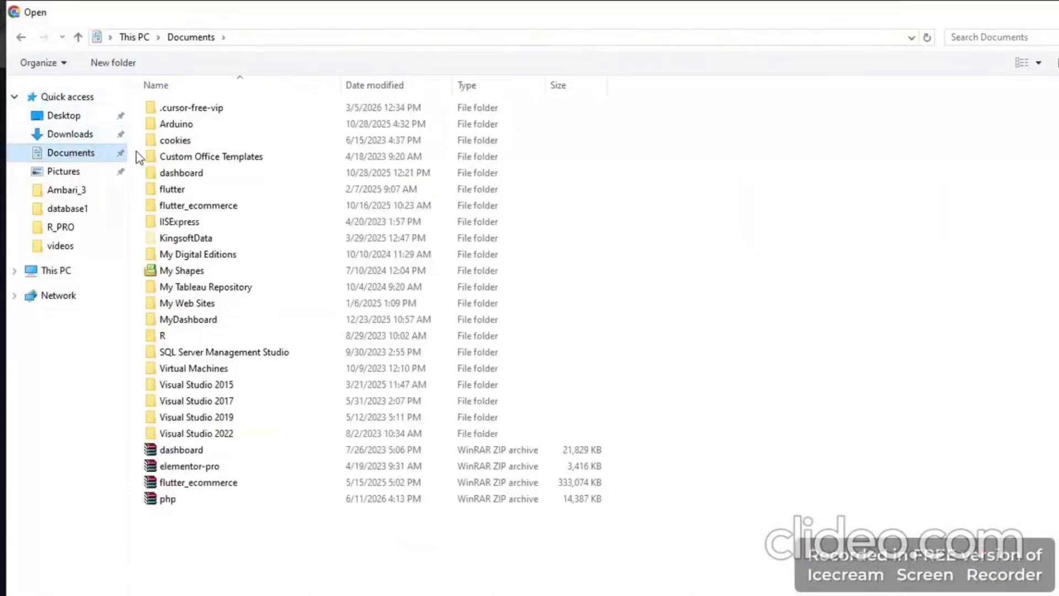
left_click(168, 497)
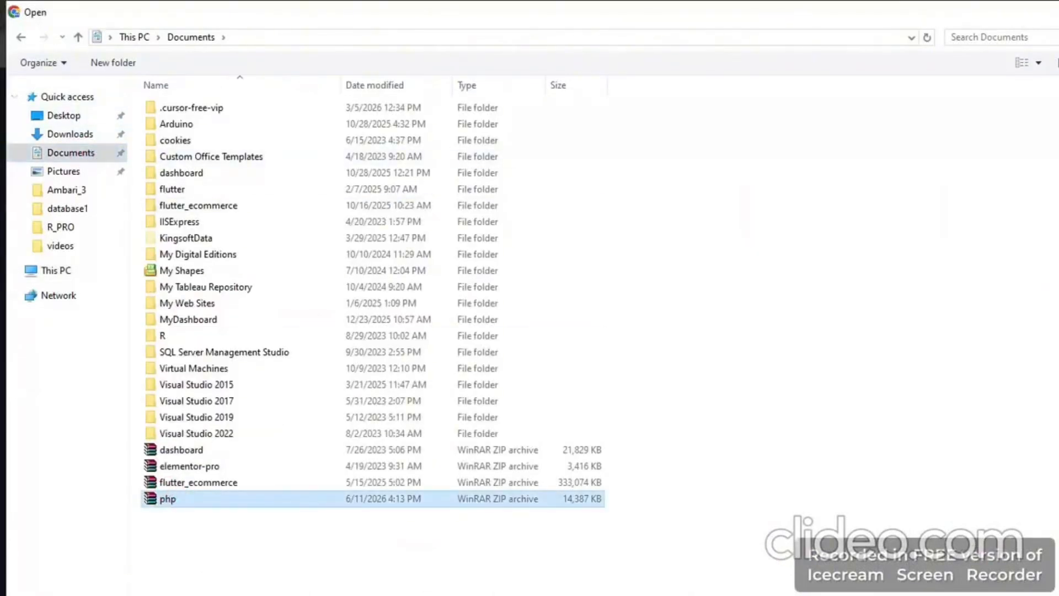
key("Return")
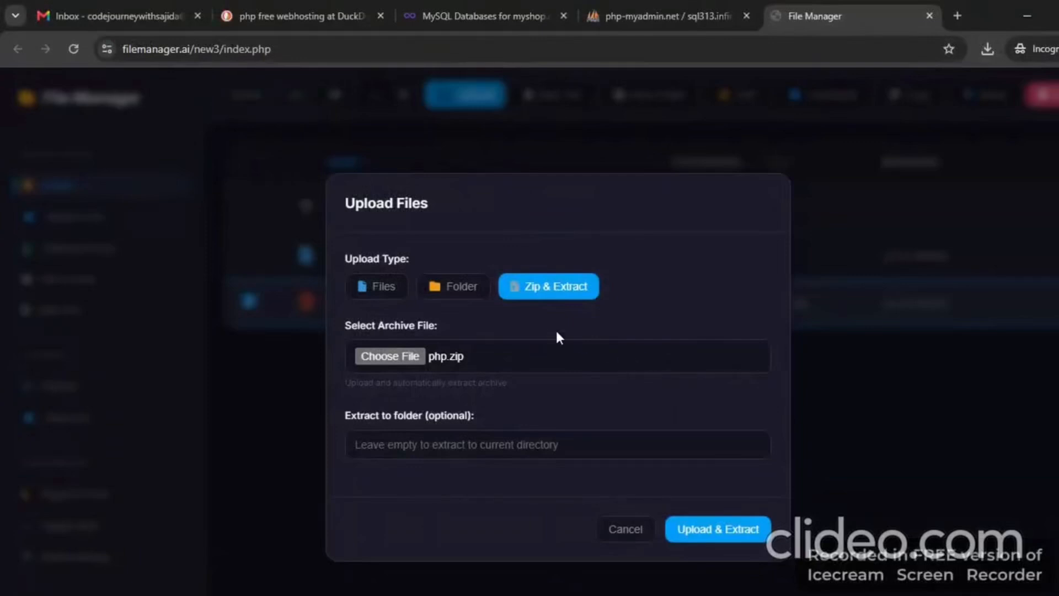
left_click(699, 528)
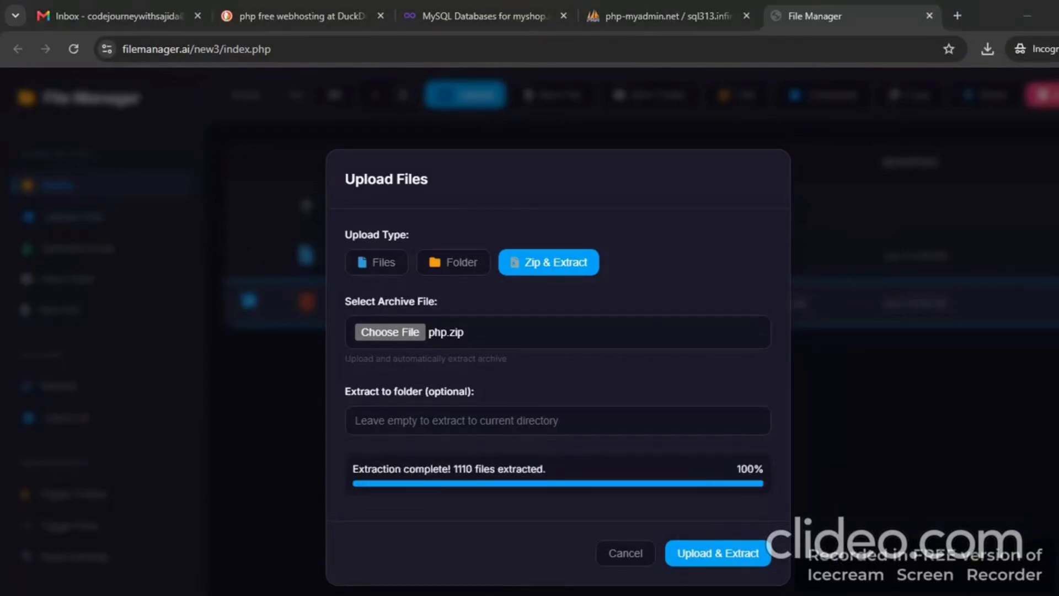
key("alt+Tab")
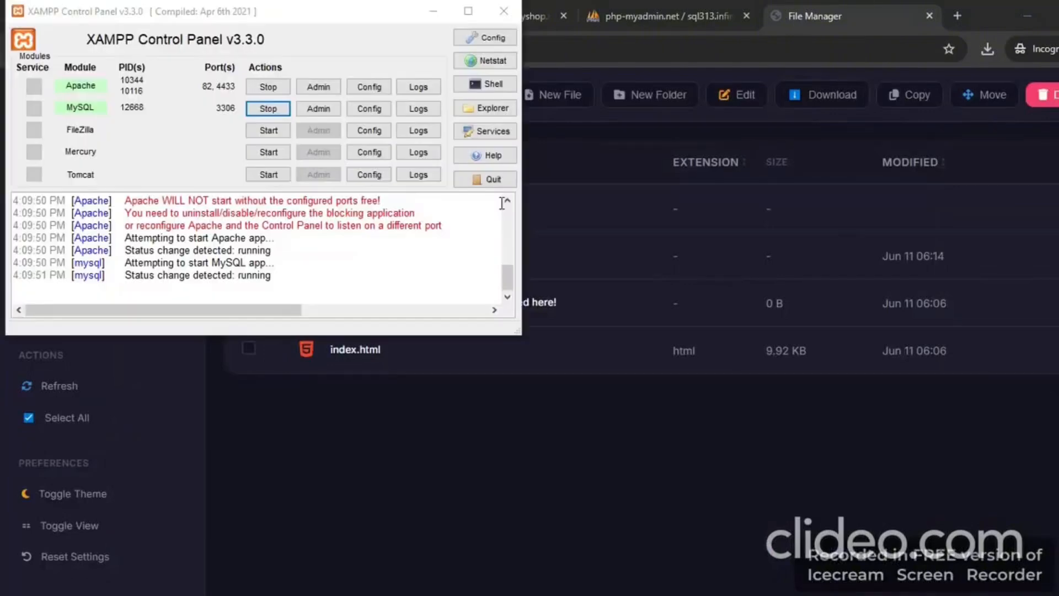
Delete lecture (2).sql from the php folder.
left_click(431, 12)
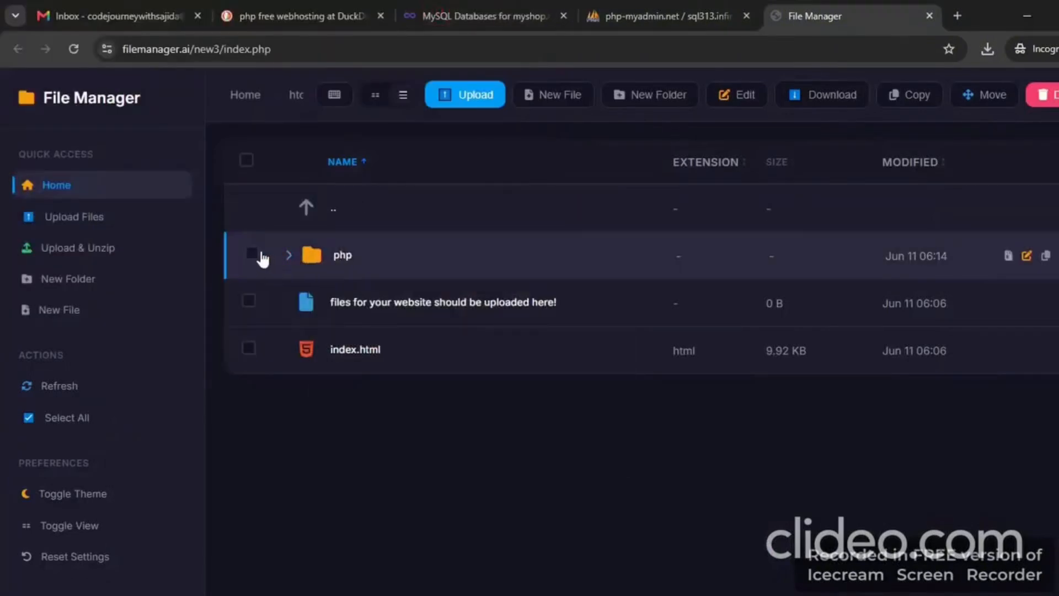
left_click(293, 257)
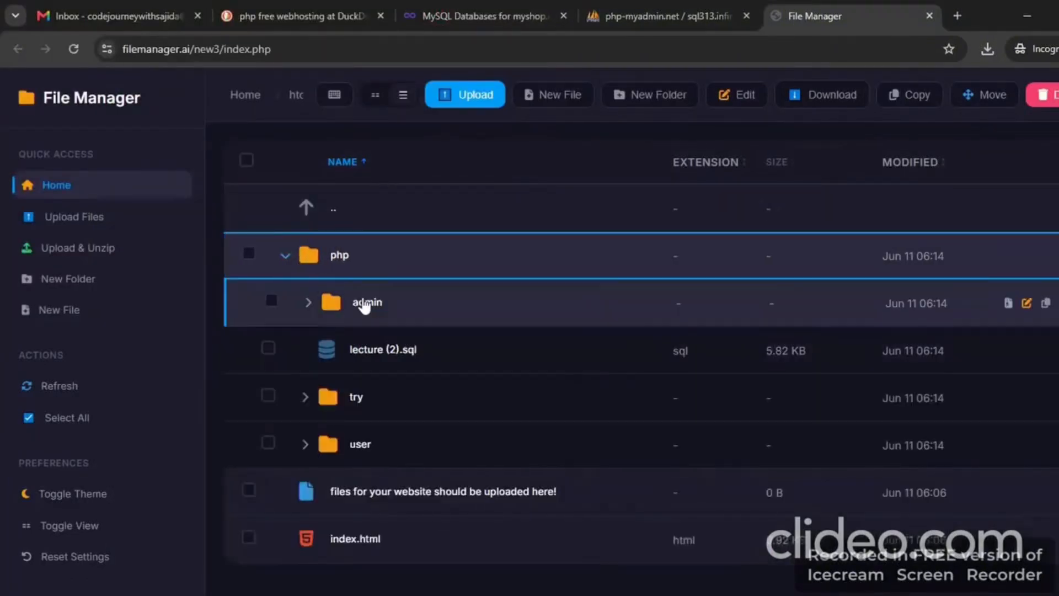
left_click(269, 348)
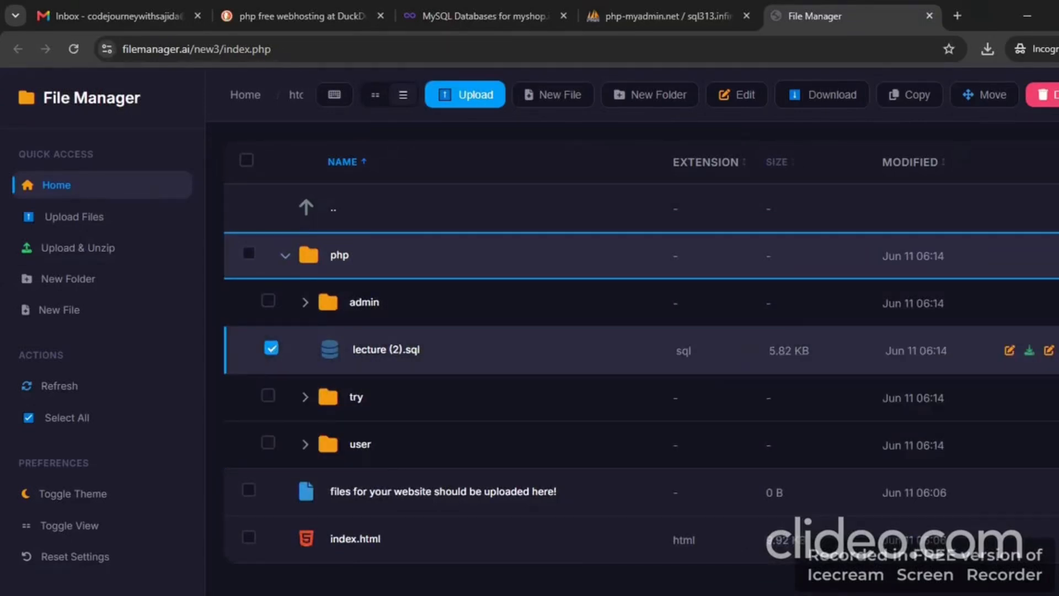
left_click(1055, 99)
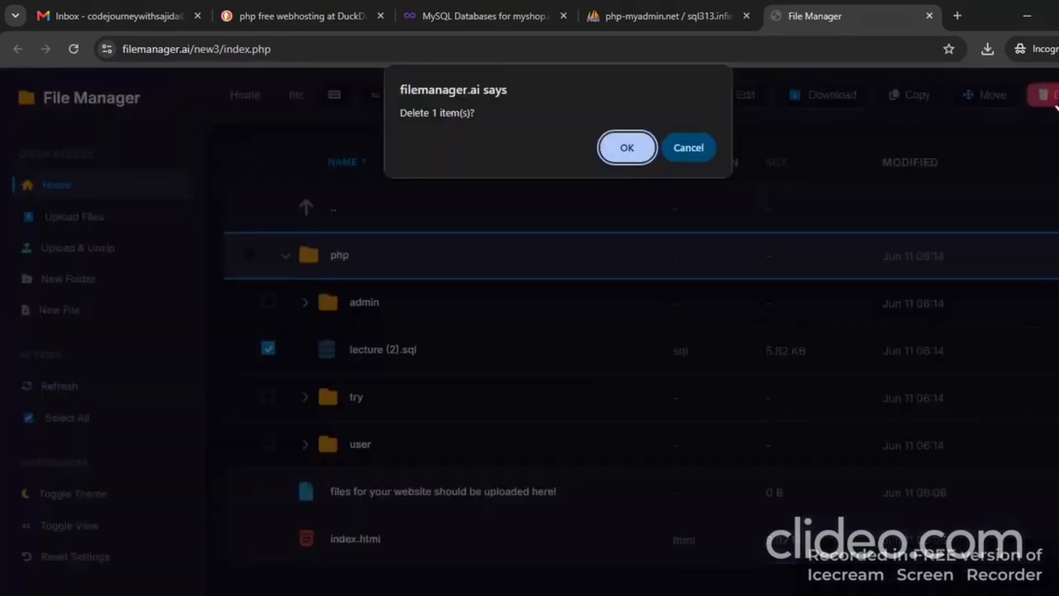
left_click(627, 148)
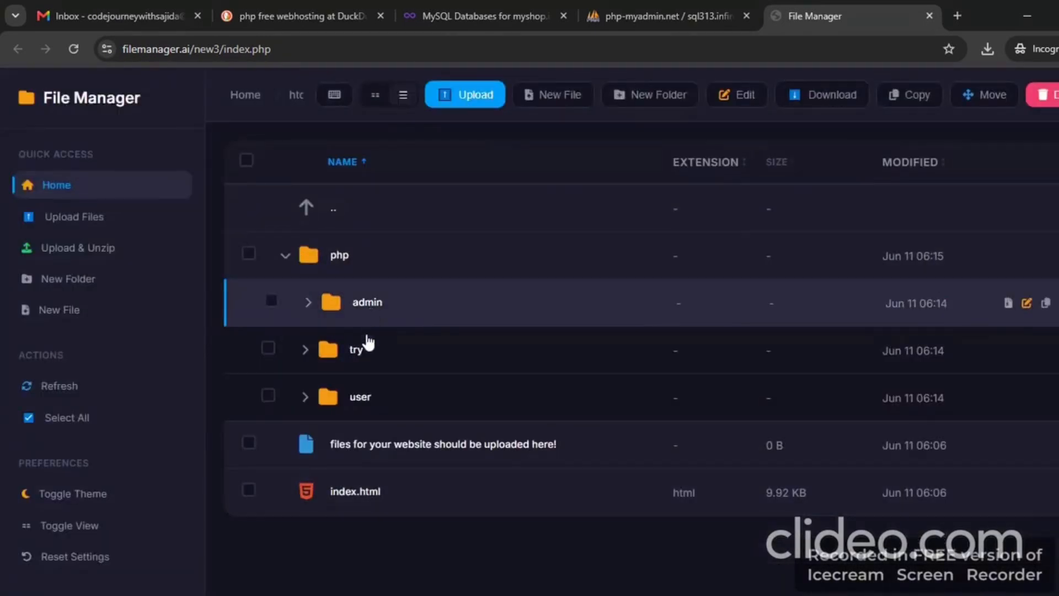
Select the admin, try and user subfolders inside php.
left_click(286, 257)
left_click(288, 257)
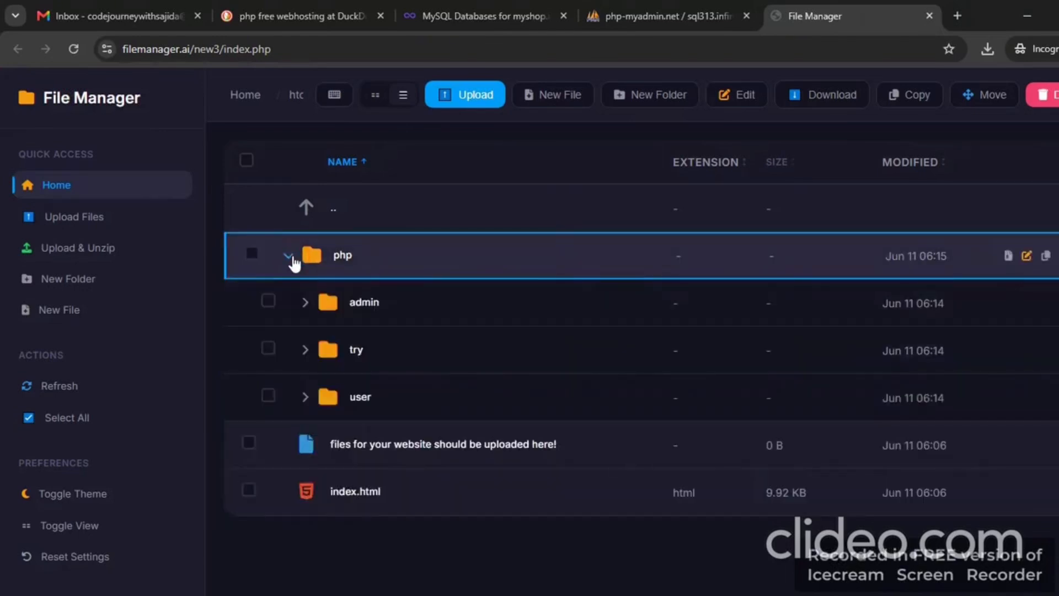
left_click(268, 300)
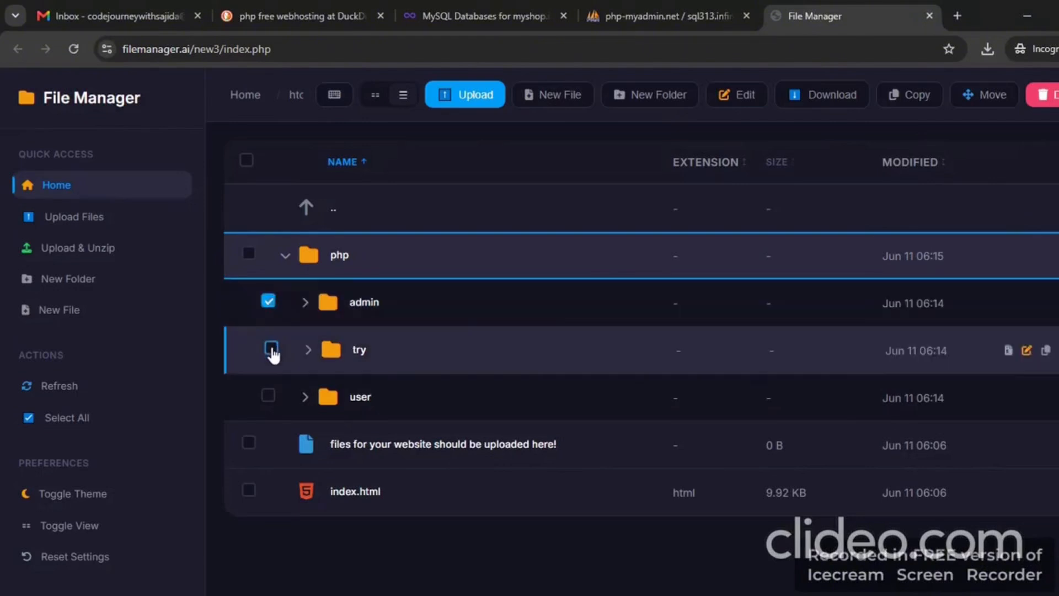
left_click(269, 349)
left_click(271, 396)
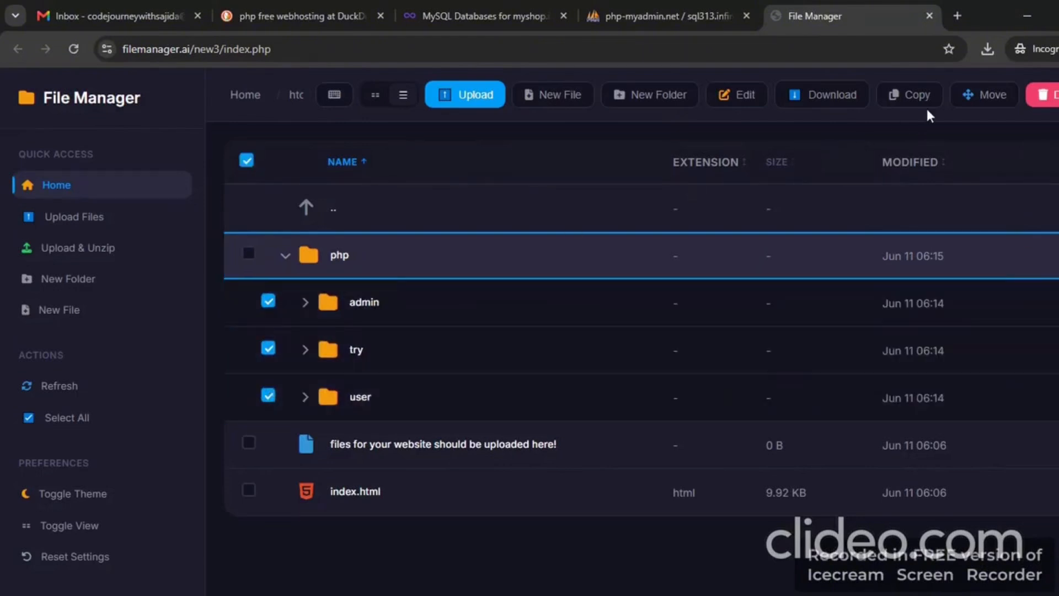
Cancel the Move dialog for admin, try and user, then select the php folder in htdocs.
left_click(988, 94)
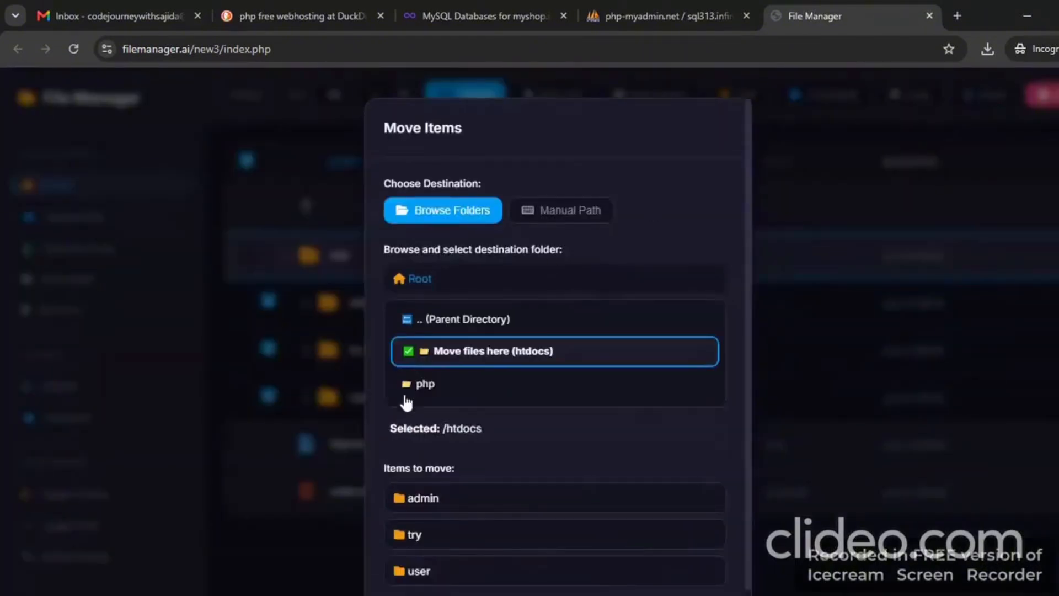
left_click(490, 322)
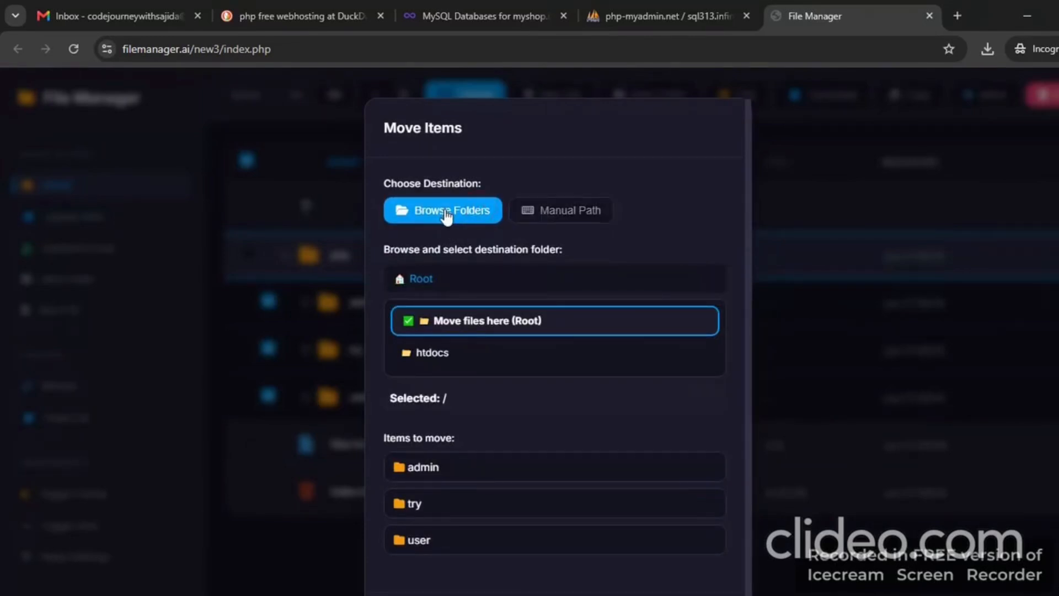
left_click(425, 280)
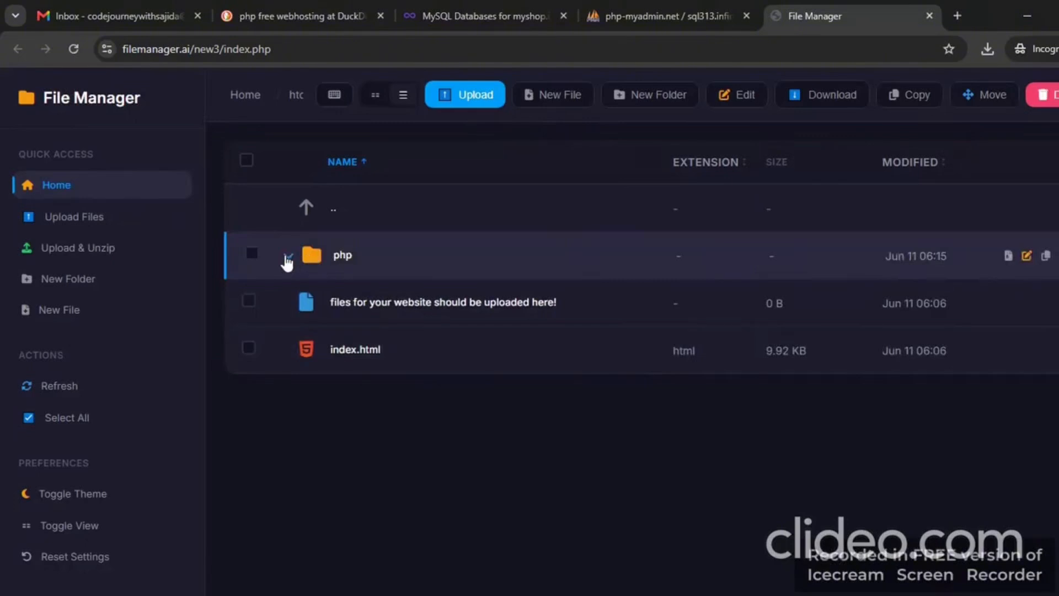
left_click(287, 259)
left_click(289, 261)
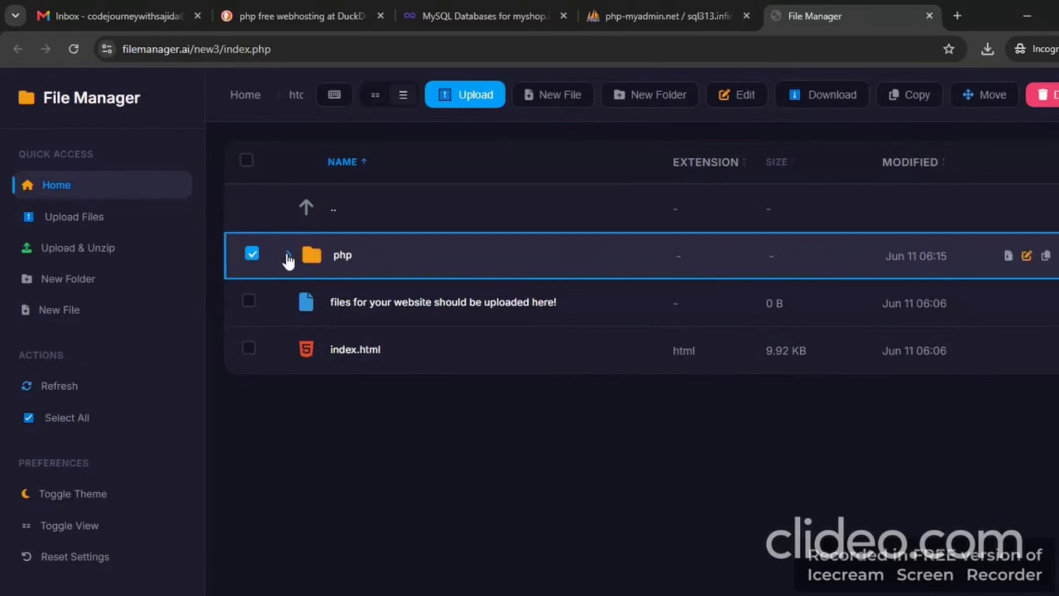
Move the admin, try and user folders into htdocs and open htdocs to view them.
left_click(287, 259)
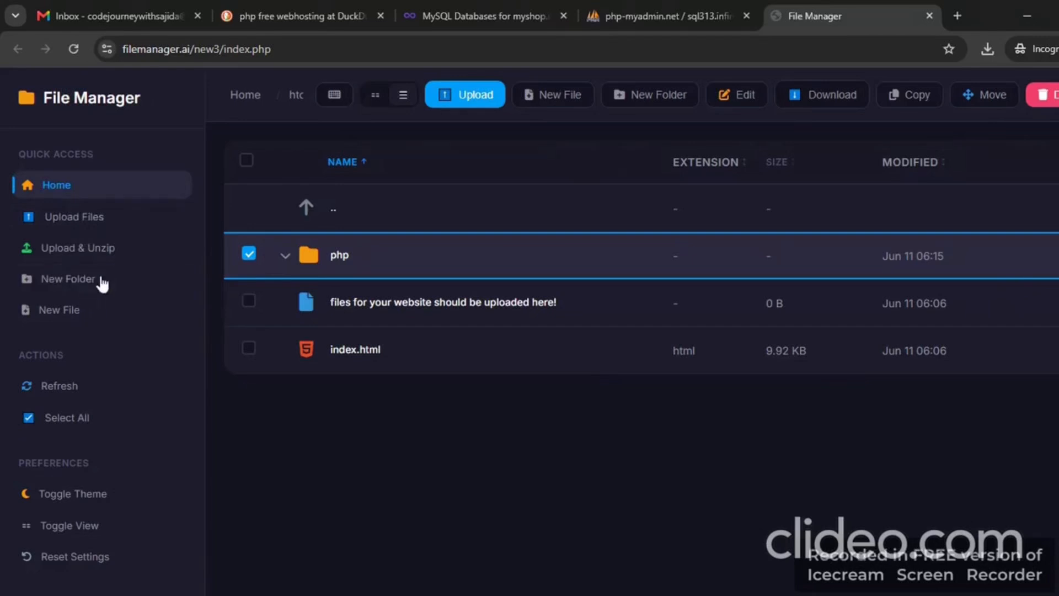
left_click(55, 386)
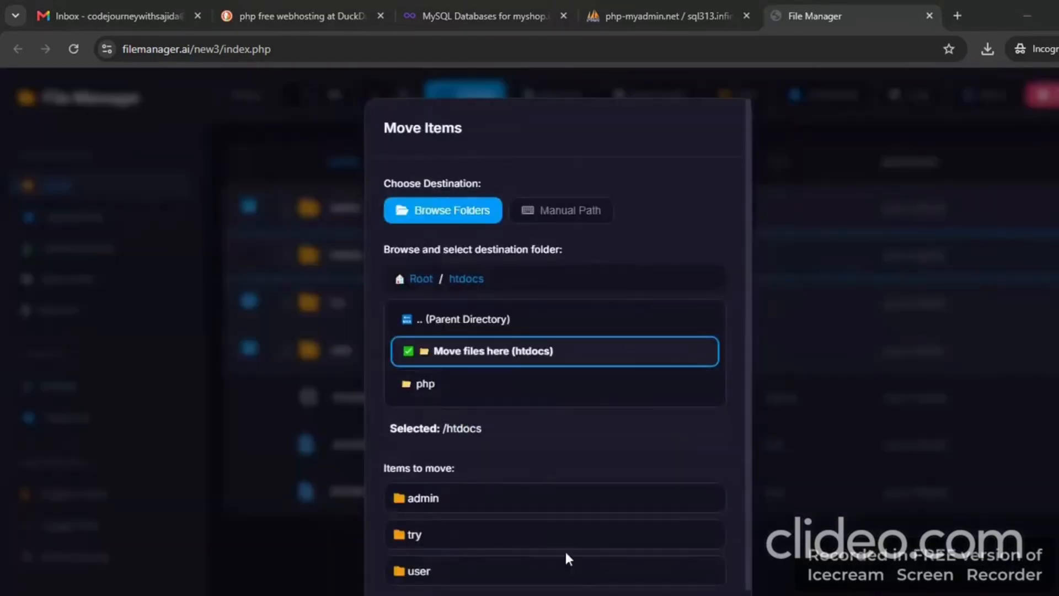
scroll(553, 534, "down", 1)
left_click(701, 594)
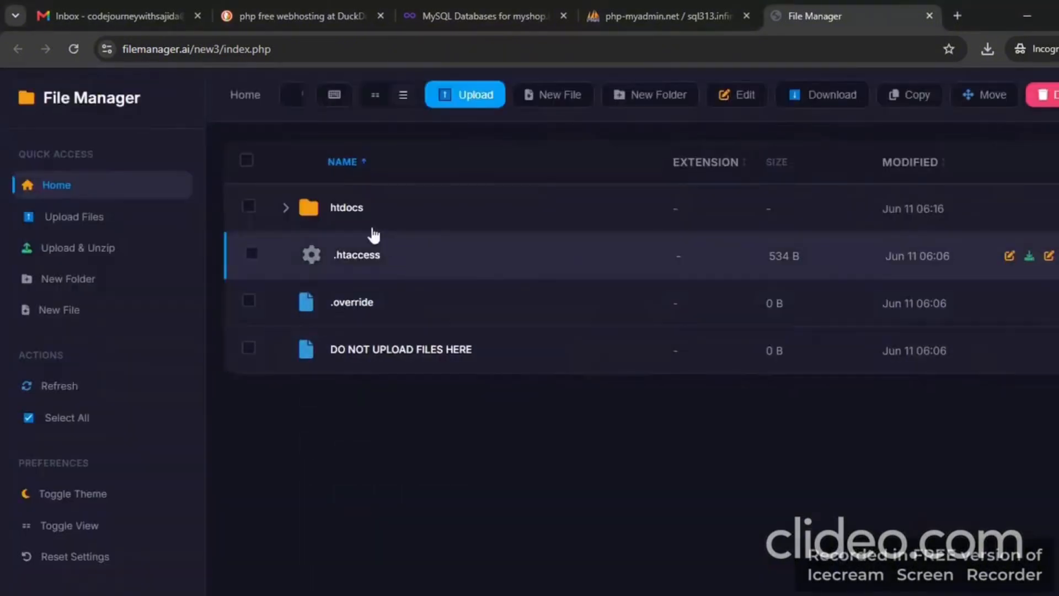
double_click(341, 210)
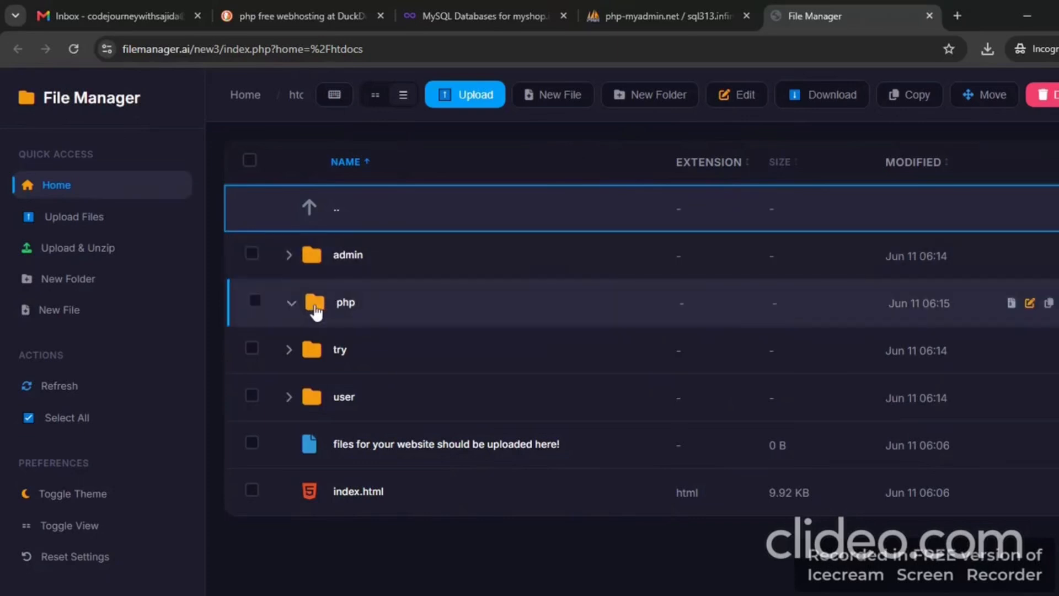
Delete the empty php folder from htdocs.
left_click(255, 302)
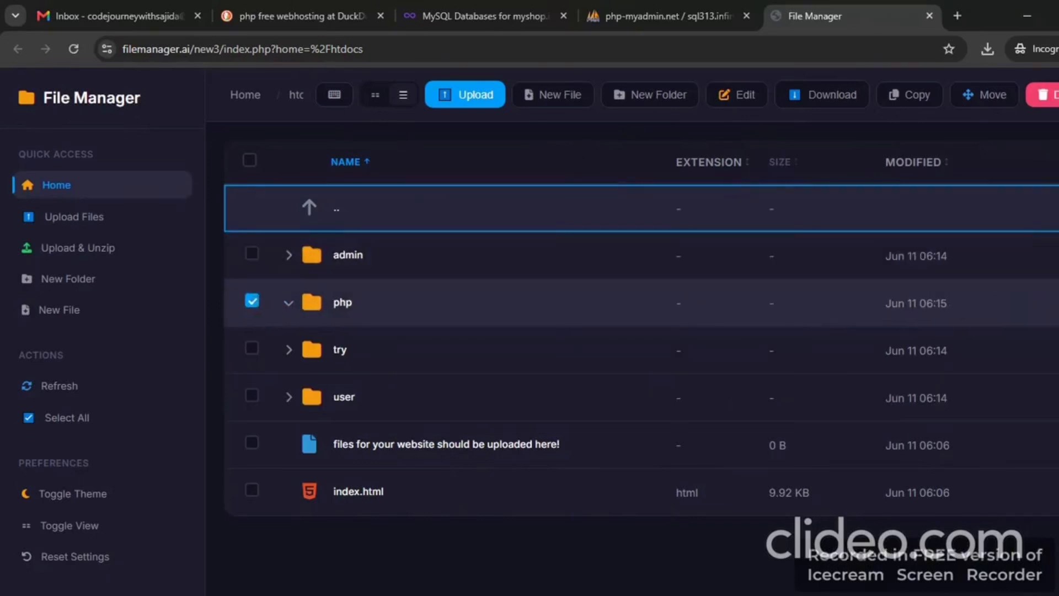
left_click(1051, 98)
left_click(614, 149)
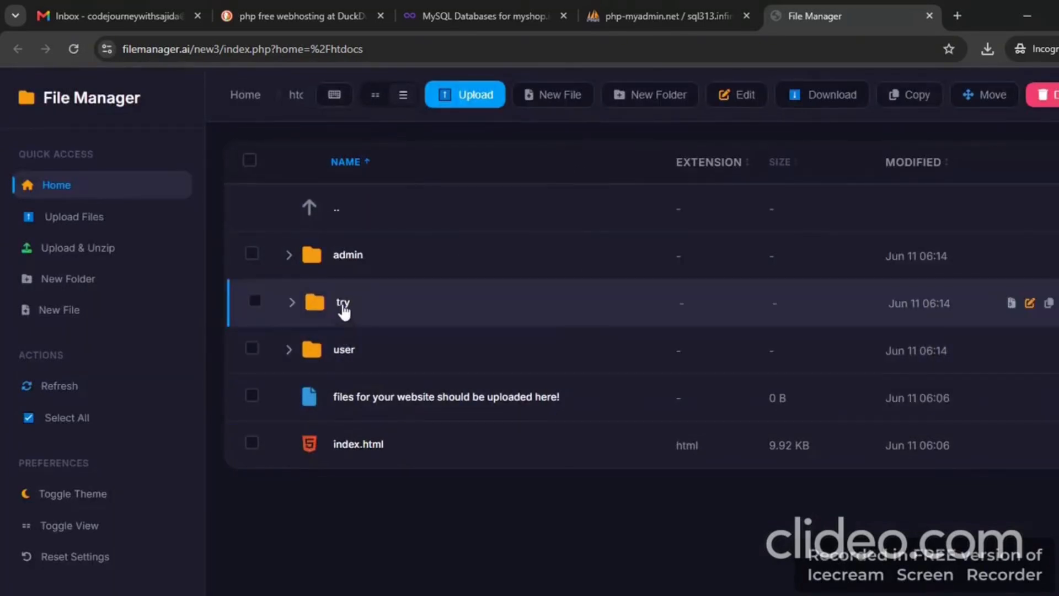
Open the try folder and select config.php.
left_click(342, 302)
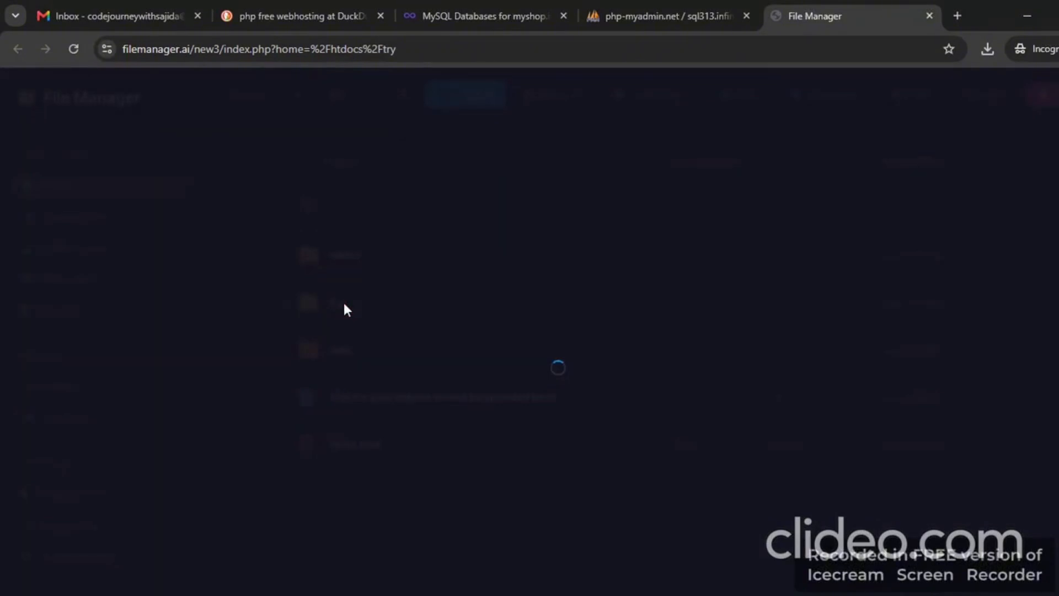
scroll(342, 404, "down", 5)
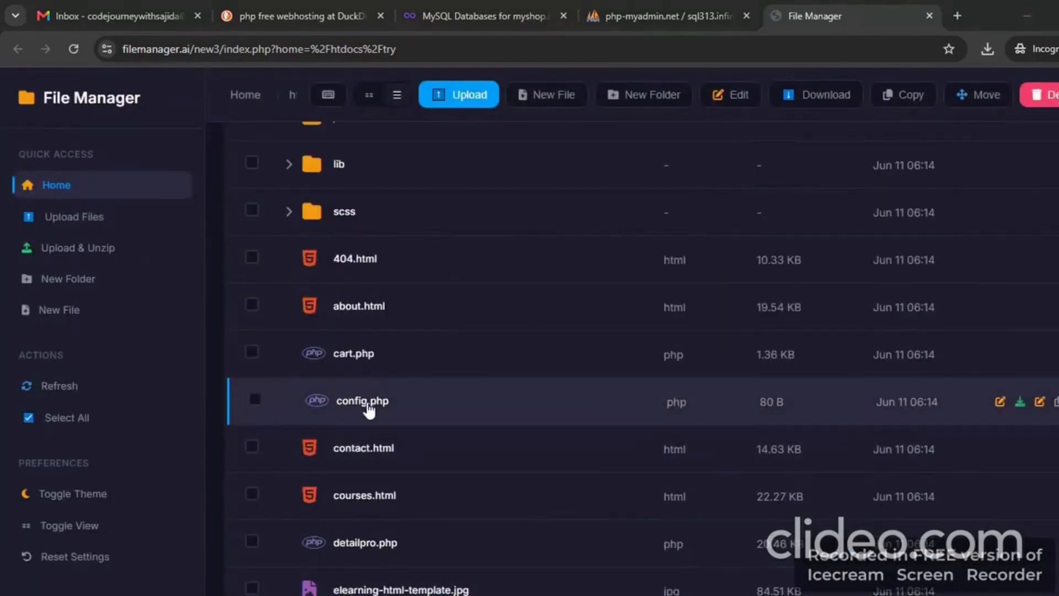
left_click(341, 404)
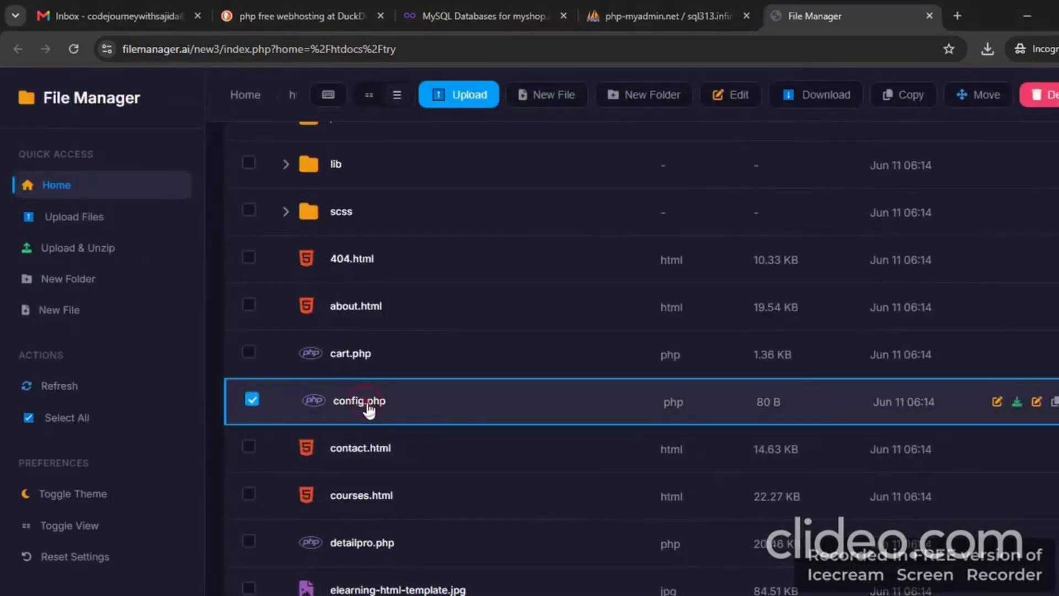
In config.php, replace the username root with the hosted database username copied from Notepad.
left_click(997, 401)
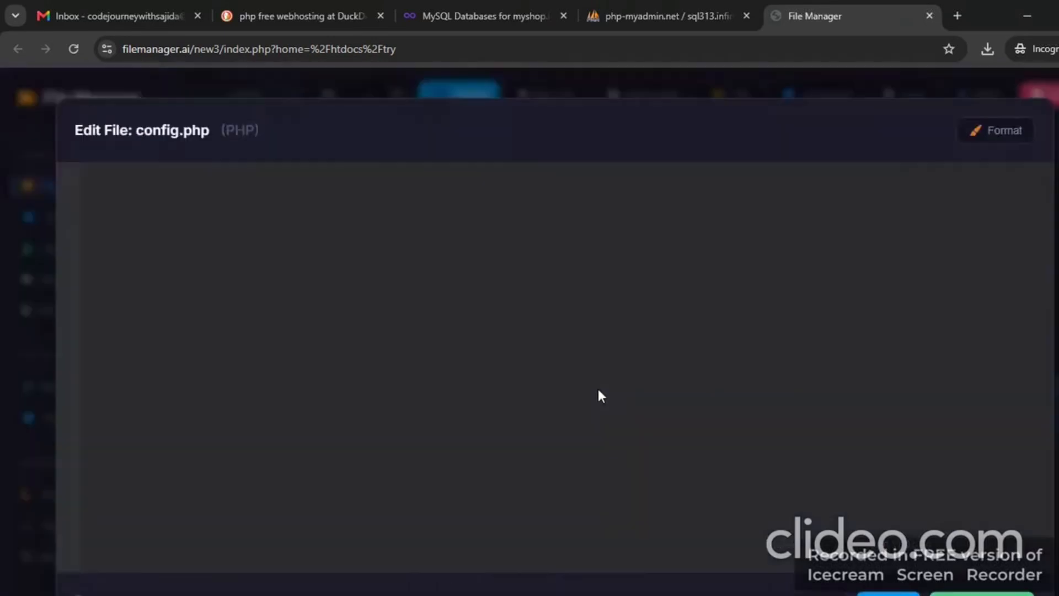
double_click(280, 218)
double_click(340, 219)
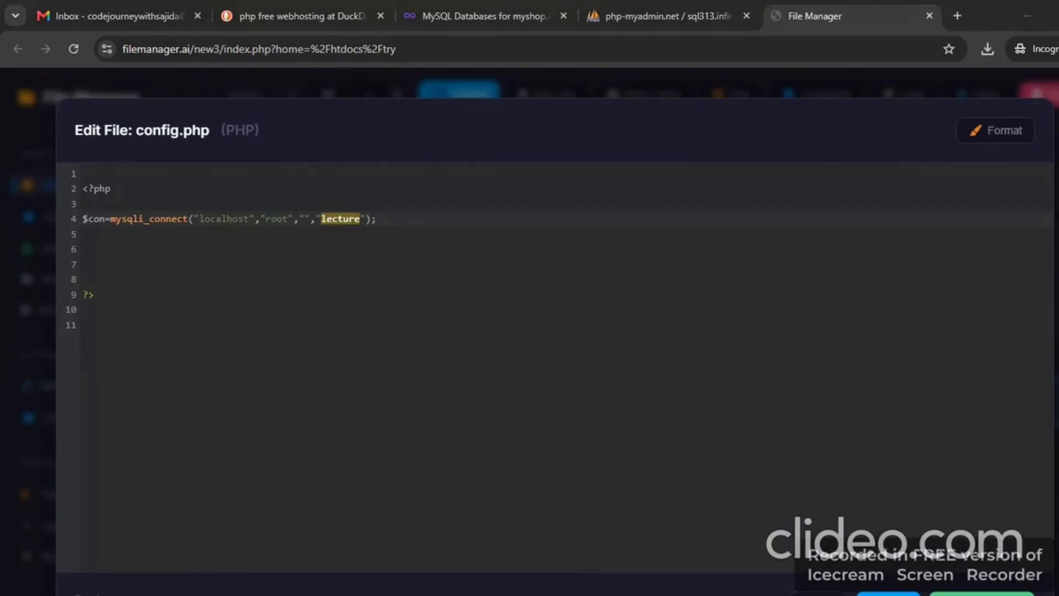
key("alt+Tab")
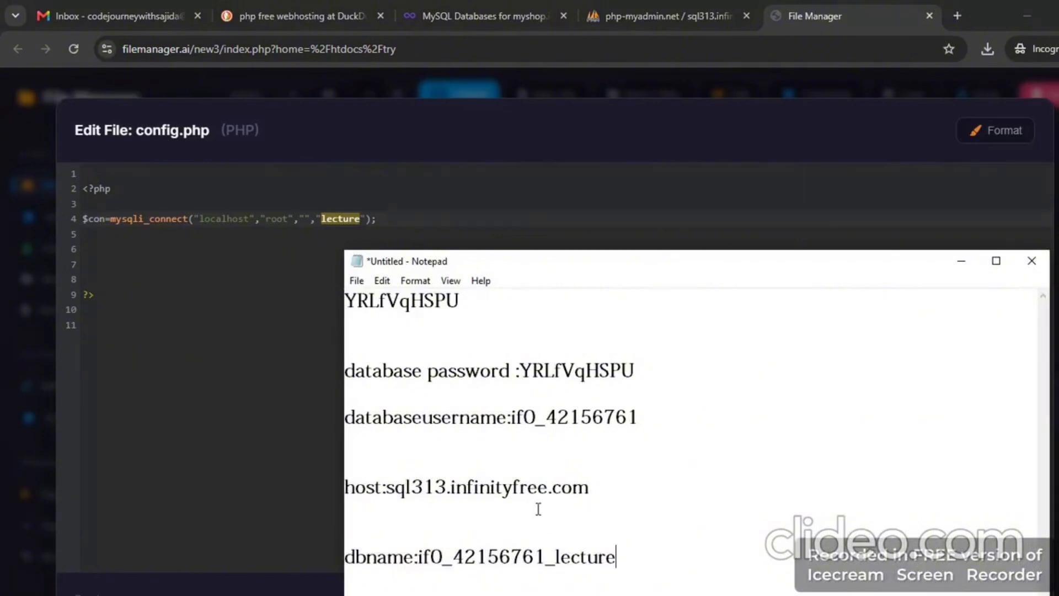
left_click_drag(652, 420, 513, 425)
key("ctrl+c")
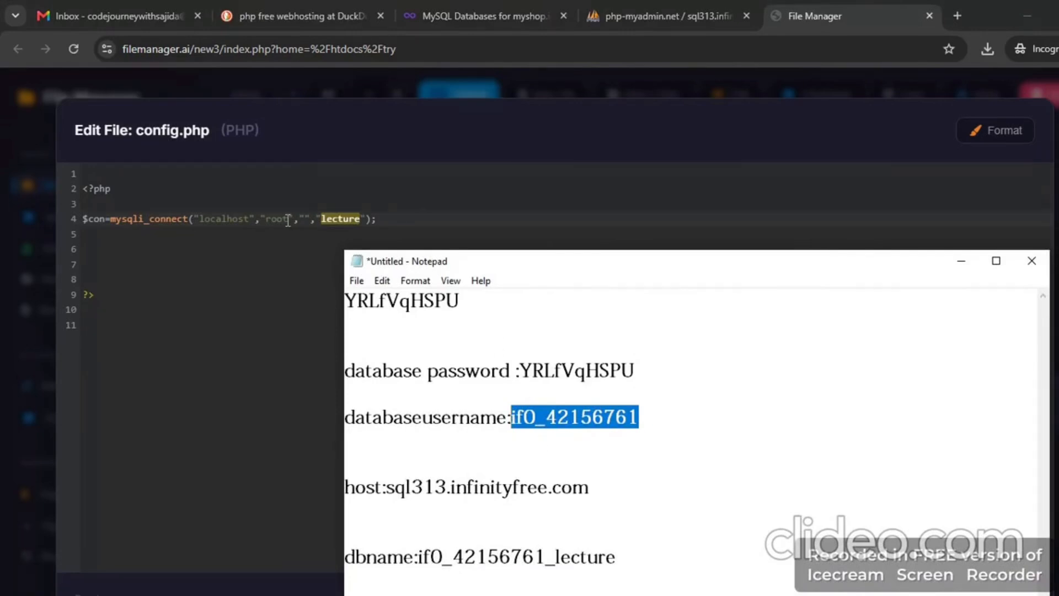
key("alt+Tab")
left_click_drag(288, 220, 263, 220)
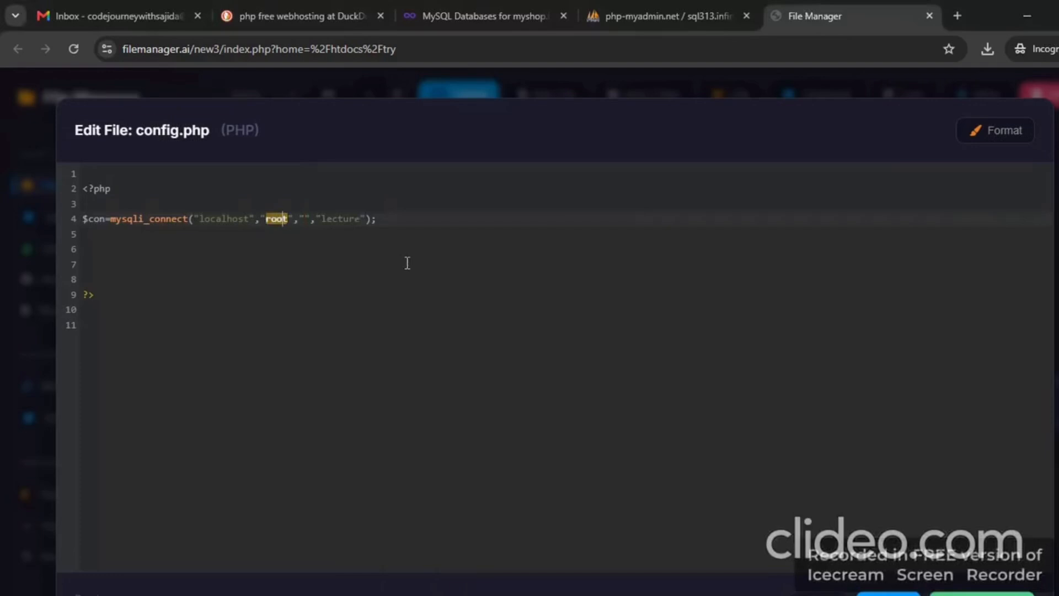
key("BackSpace")
key("BackSpace")
key("BackSpace")
key("BackSpace")
key("BackSpace")
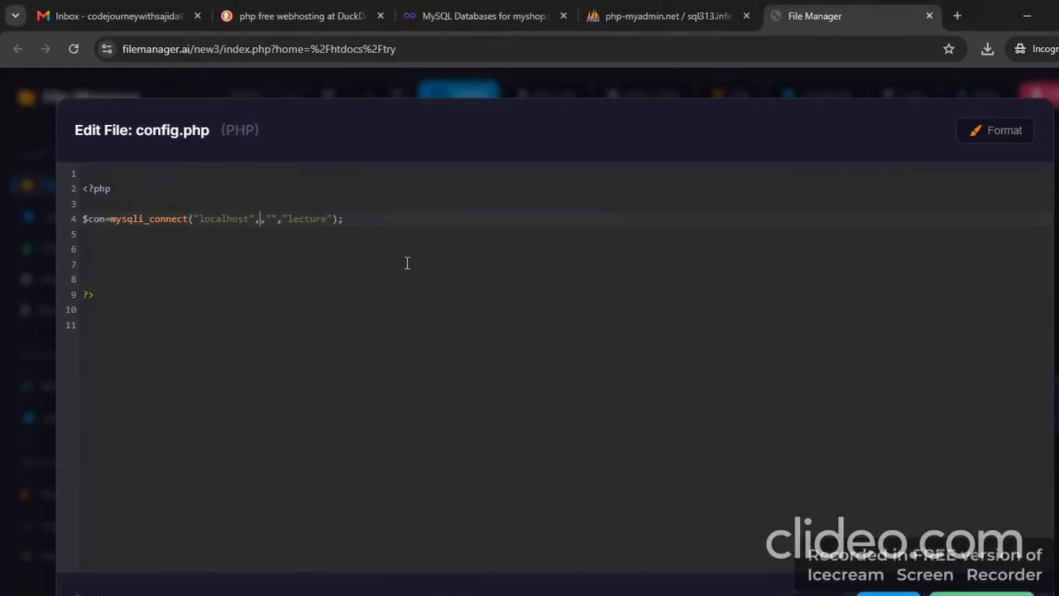
type("\"")
key("ctrl+v")
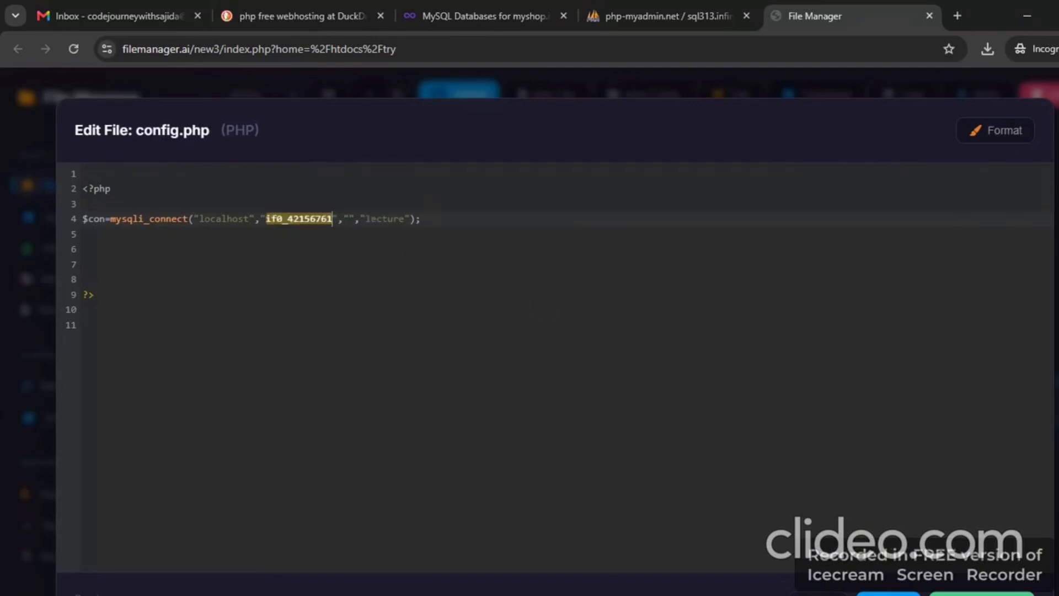
Paste the hosted database password into config.php's empty password argument.
key("alt+Tab")
left_click_drag(519, 371, 640, 371)
key("ctrl+c")
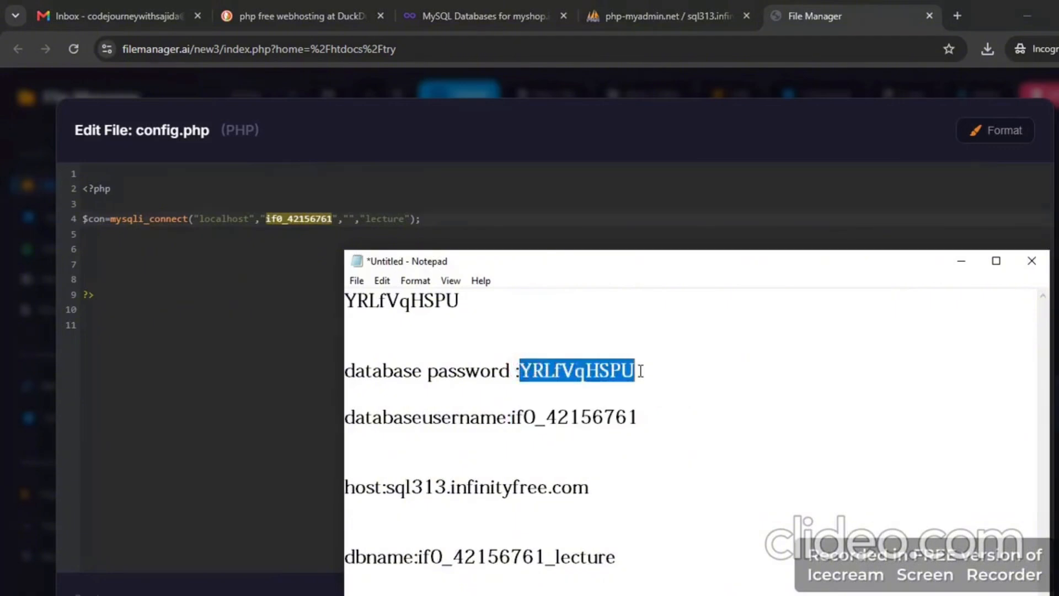
left_click(351, 218)
key("ctrl+v")
Replace the database name lecture with the full _lecture name and close the editor keeping changes.
key("alt+Tab")
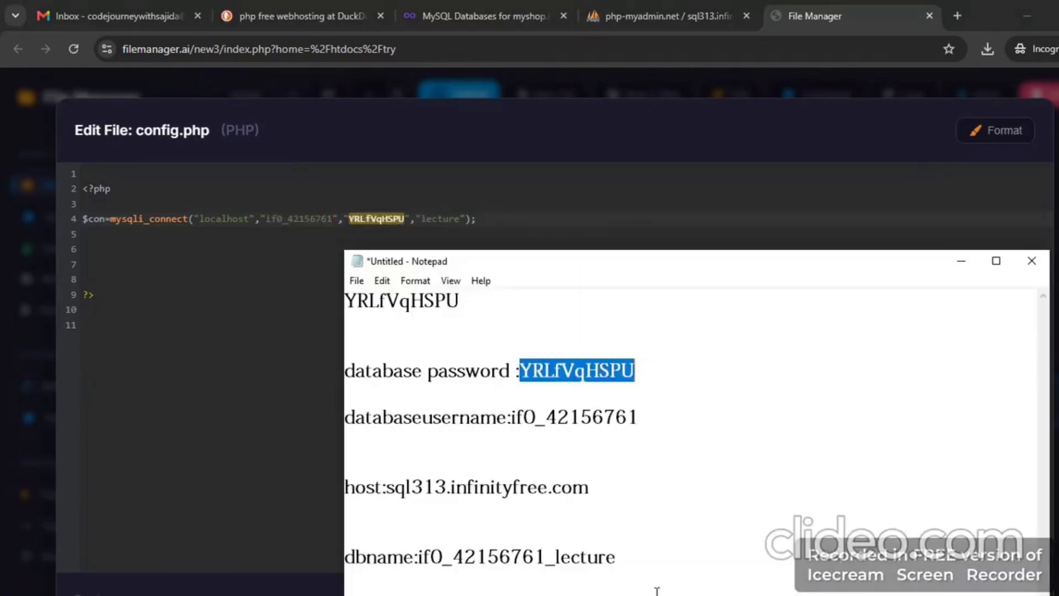
left_click_drag(640, 565, 423, 563)
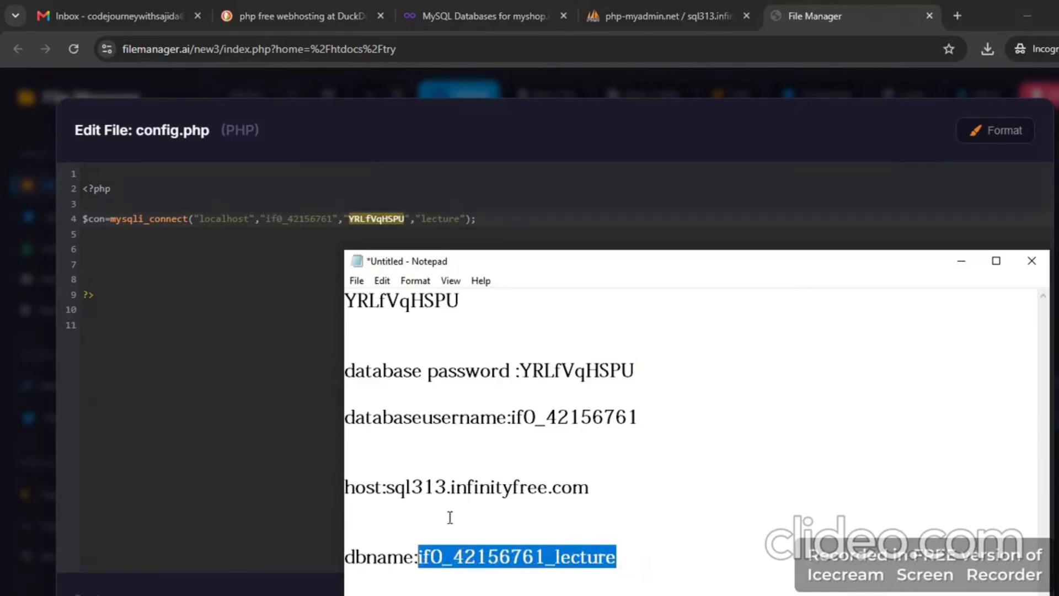
left_click_drag(460, 219, 420, 223)
left_click(462, 219)
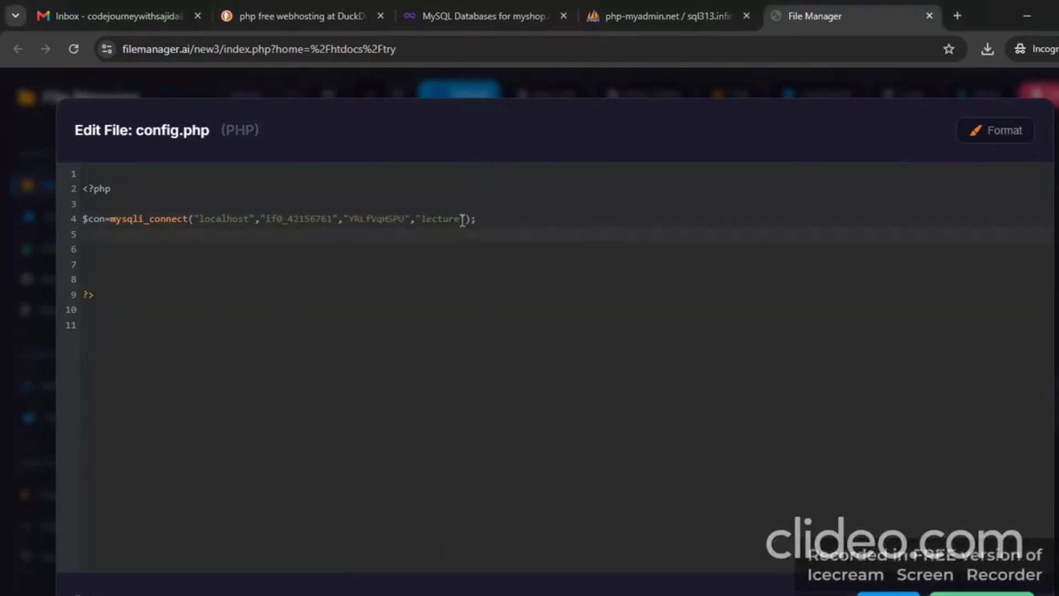
double_click(462, 219)
type("le")
key("BackSpace")
type("\"")
type("if0_42156761_lecture")
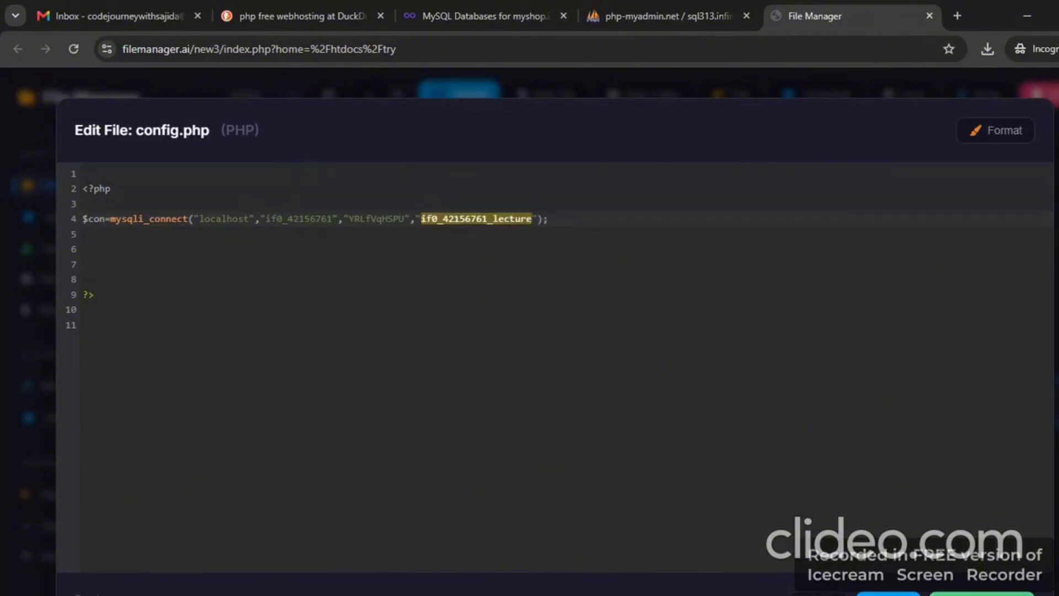
left_click(982, 595)
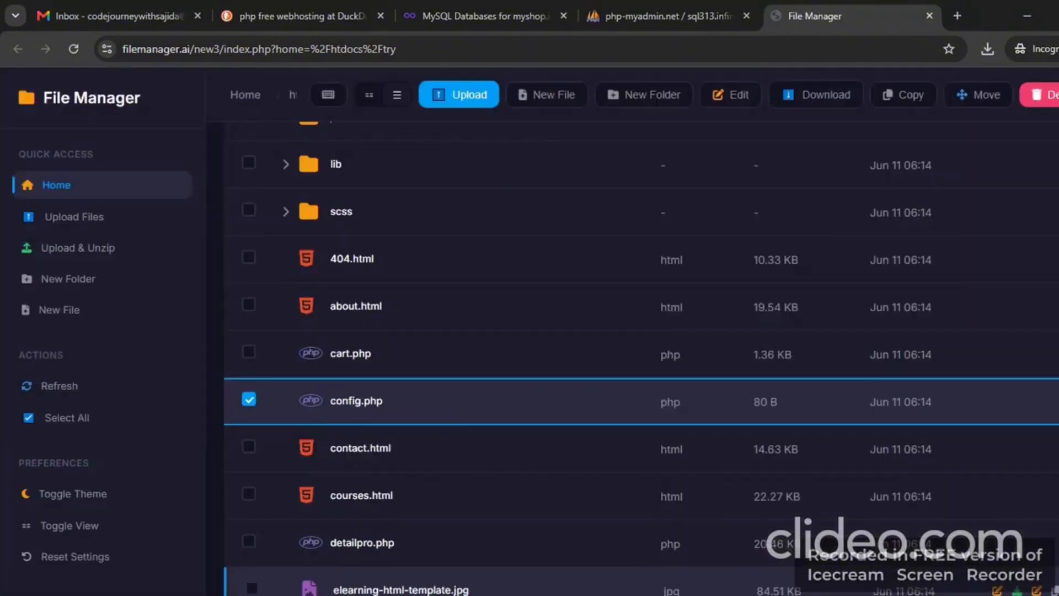
Copy the MySQL hostname sql313.infinityfree.com from the MySQL connection details.
scroll(764, 225, "up", 5)
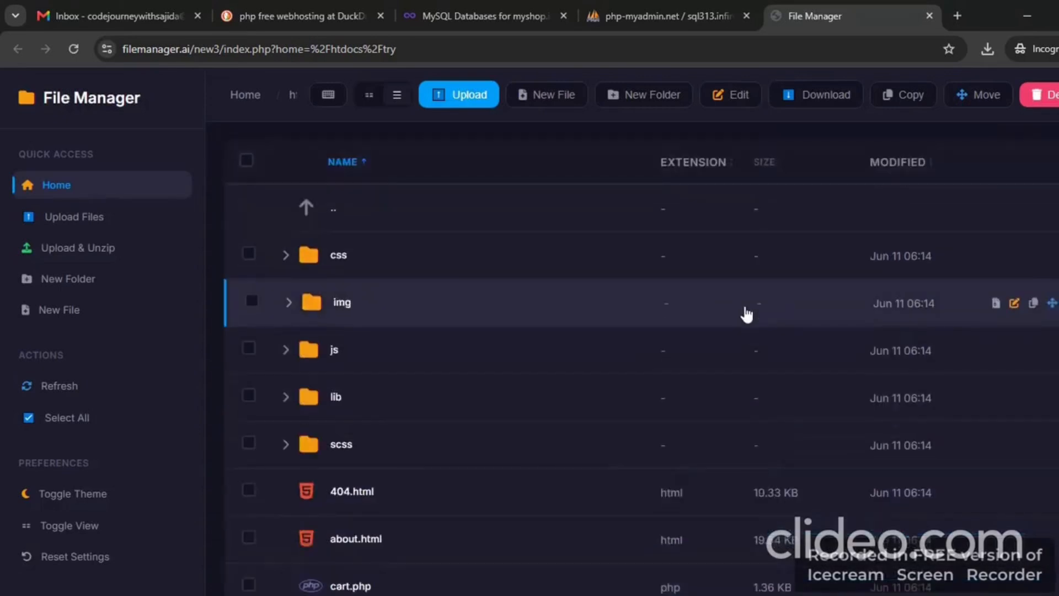
scroll(747, 314, "down", 5)
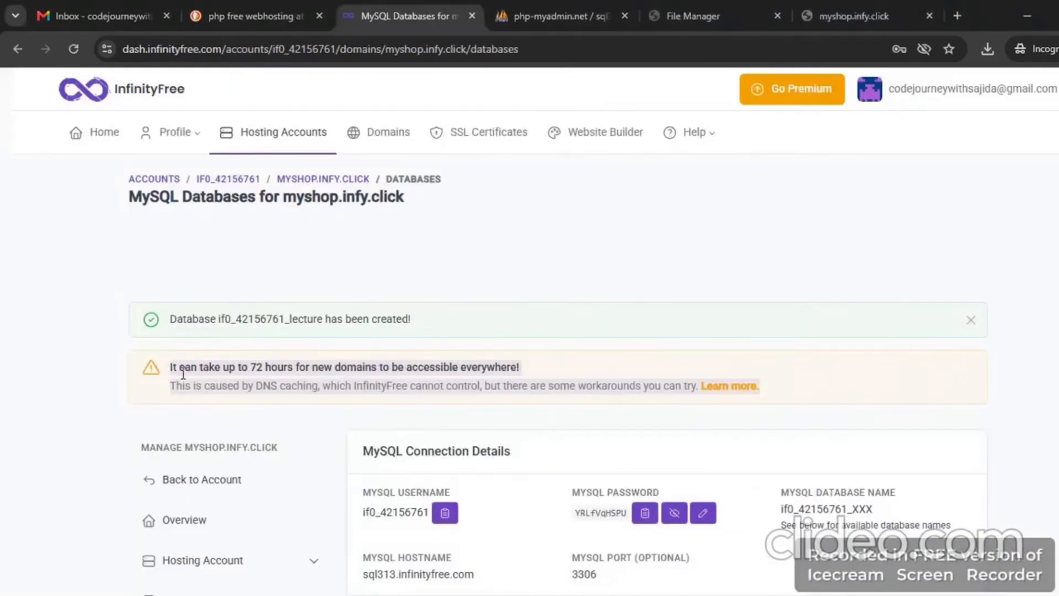
left_click(192, 386)
left_click_drag(169, 367, 773, 394)
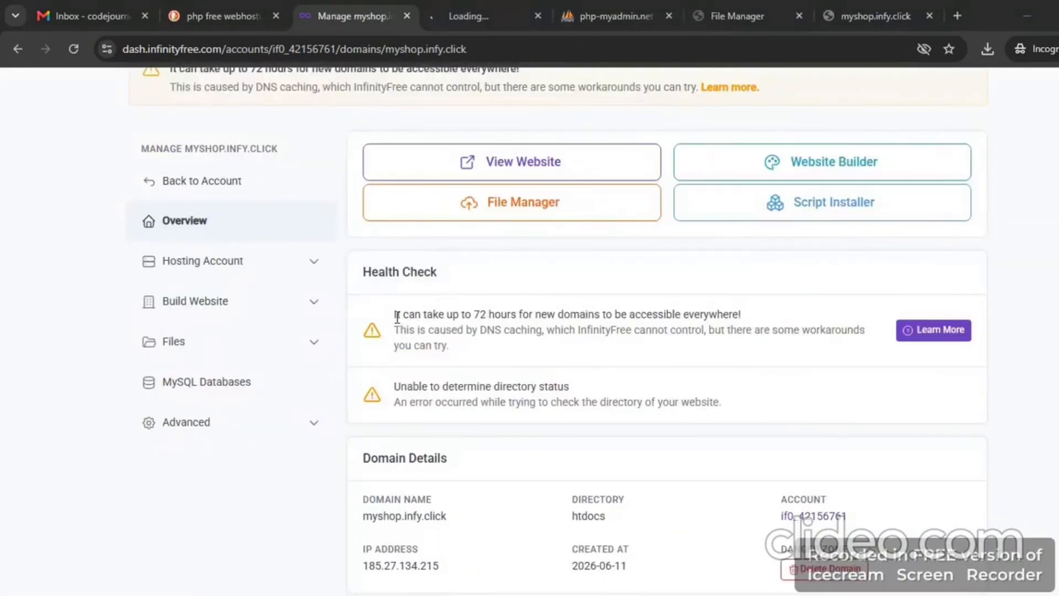
mouse_move(397, 318)
left_mouse_down()
mouse_move(741, 312)
mouse_move(744, 342)
left_mouse_up()
left_click_drag(726, 409, 393, 326)
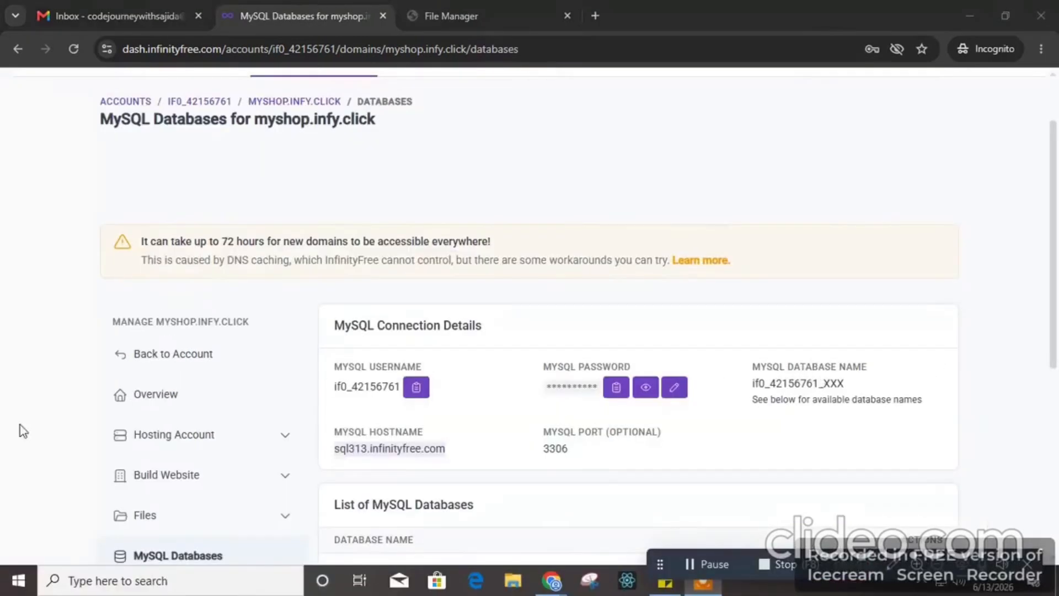
left_click_drag(444, 449, 373, 448)
left_click(374, 447)
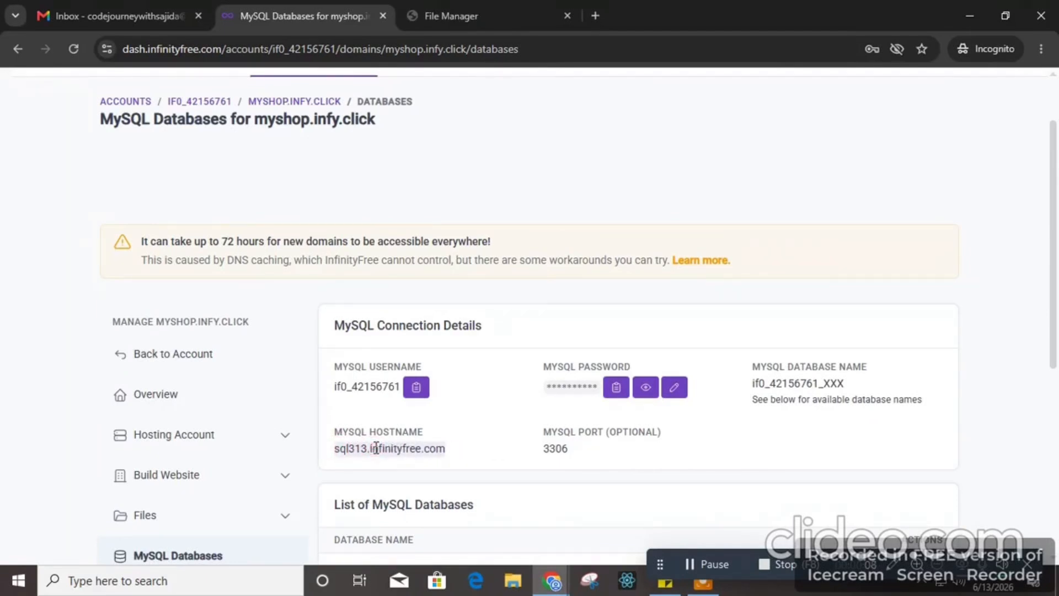
Replace localhost with sql313.infinityfree.com in config.php and save the file.
left_click(478, 2)
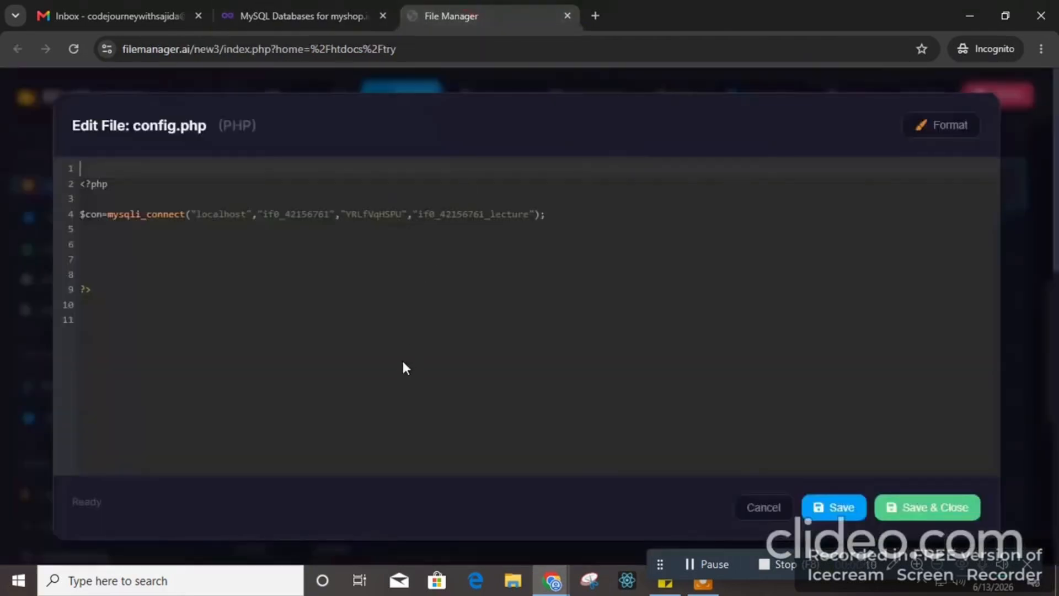
left_click_drag(246, 213, 210, 213)
left_click(246, 215)
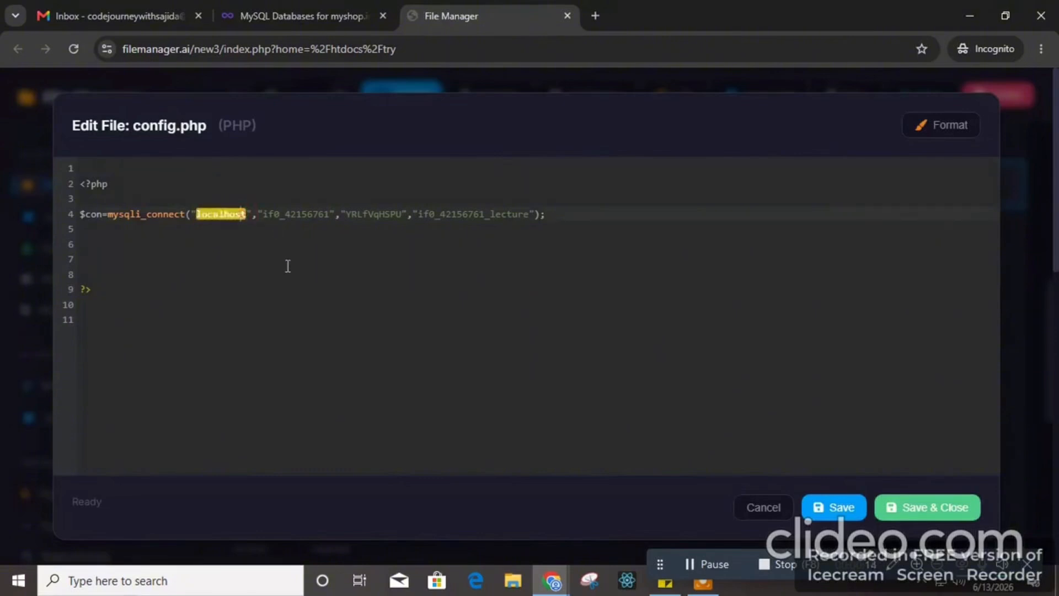
key("BackSpace")
key("BackSpace")
key("BackSpace")
key("BackSpace")
key("BackSpace")
key("BackSpace")
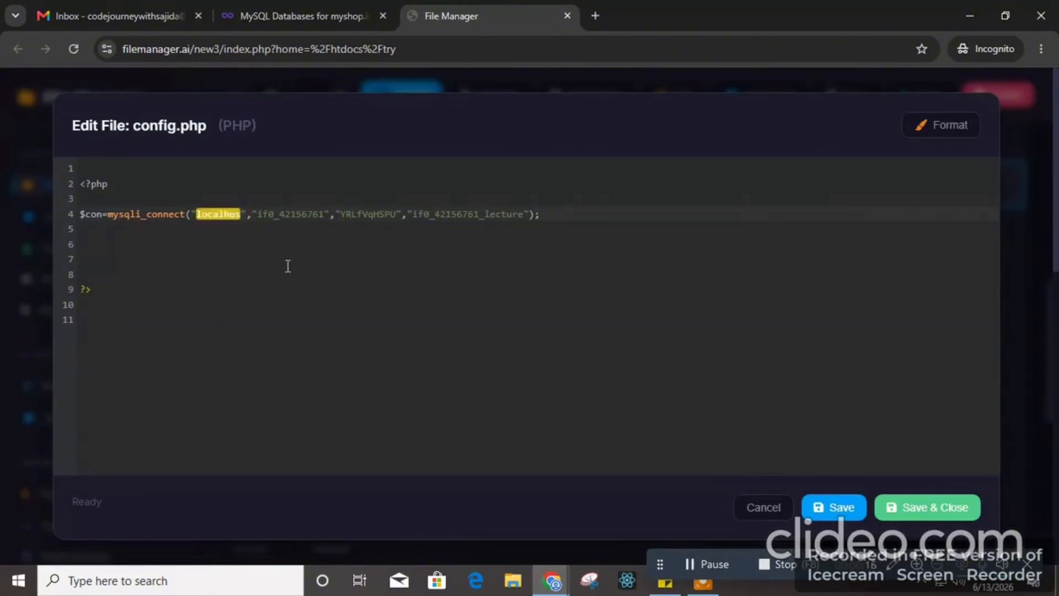
key("BackSpace")
key("BackSpace")
key("BackSpace")
key("BackSpace")
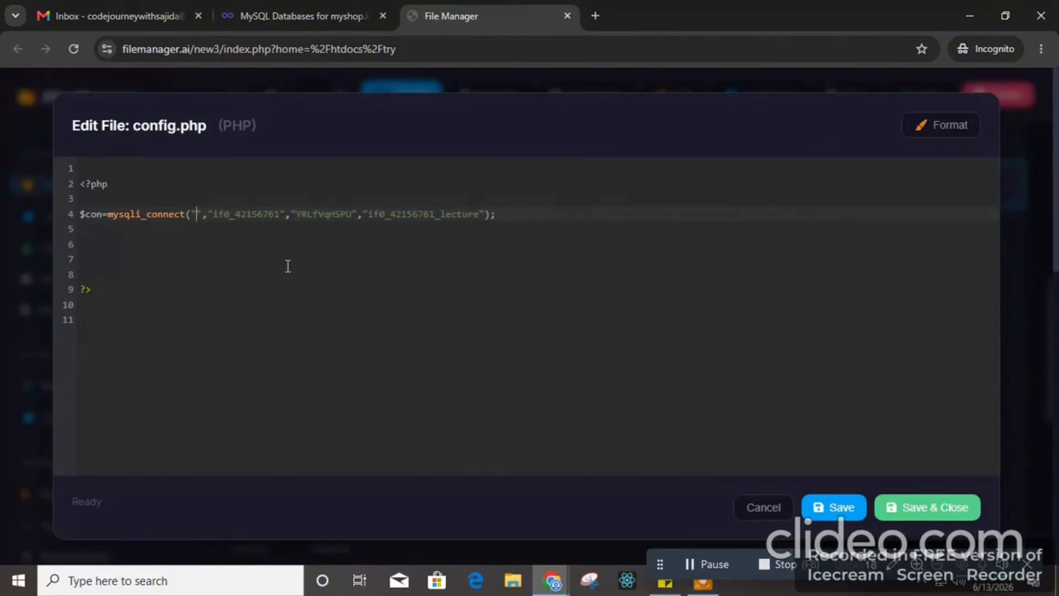
type("\"")
type("sql313.infinityfree.com")
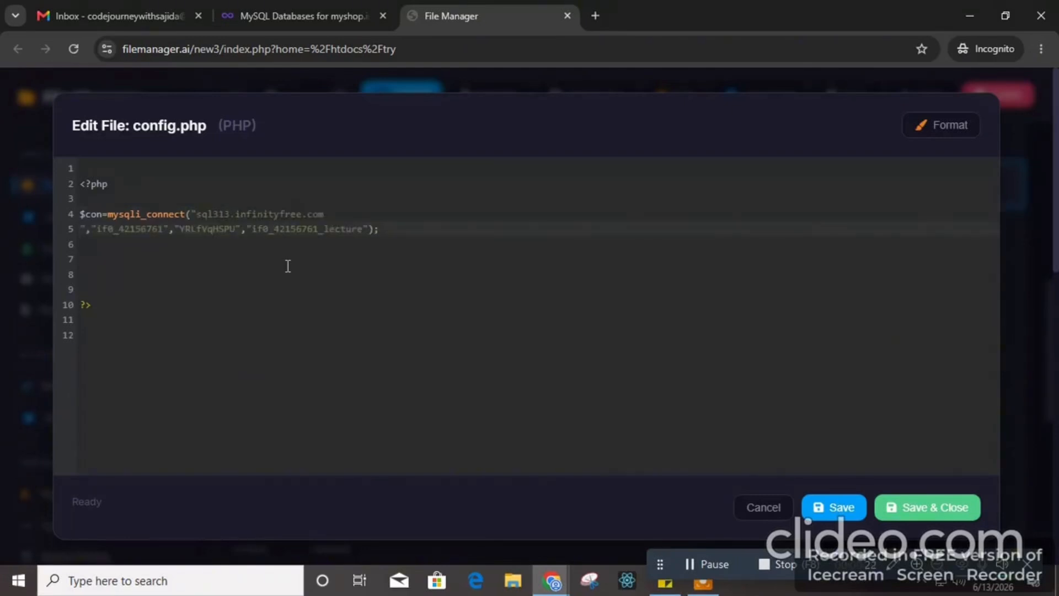
key("BackSpace")
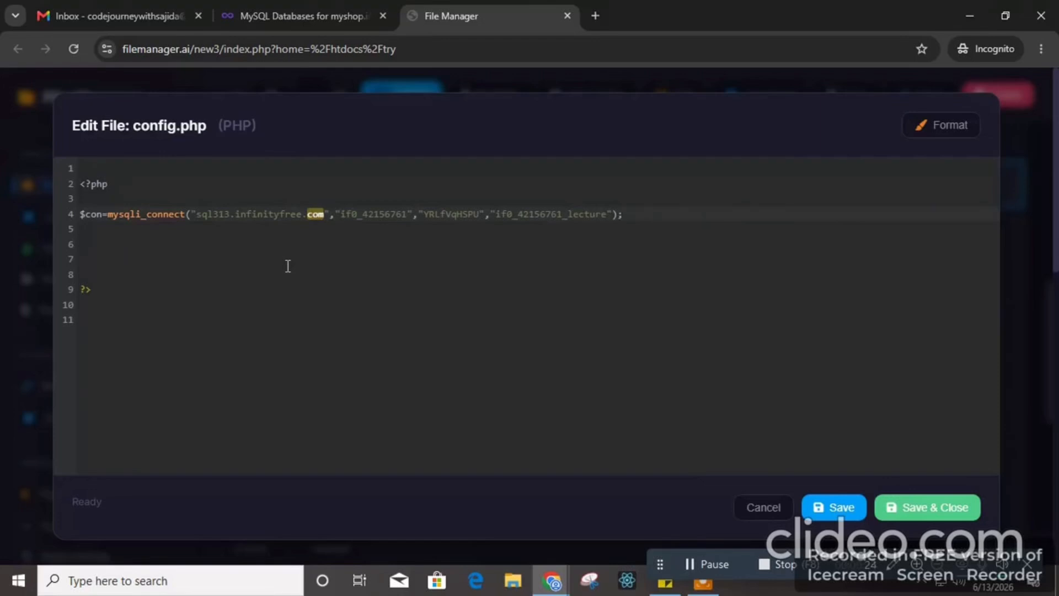
left_click(899, 508)
mouse_move(907, 519)
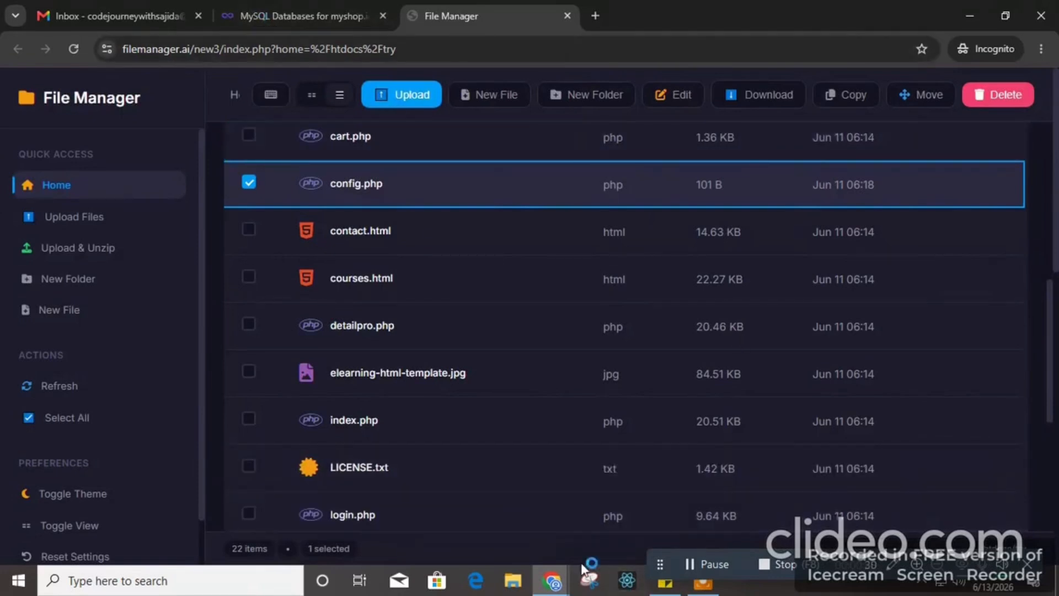
Reload the live eLEARNING site, add the burger from ELECTRONICS to the cart, and view the cart.
mouse_move(552, 580)
left_click(455, 513)
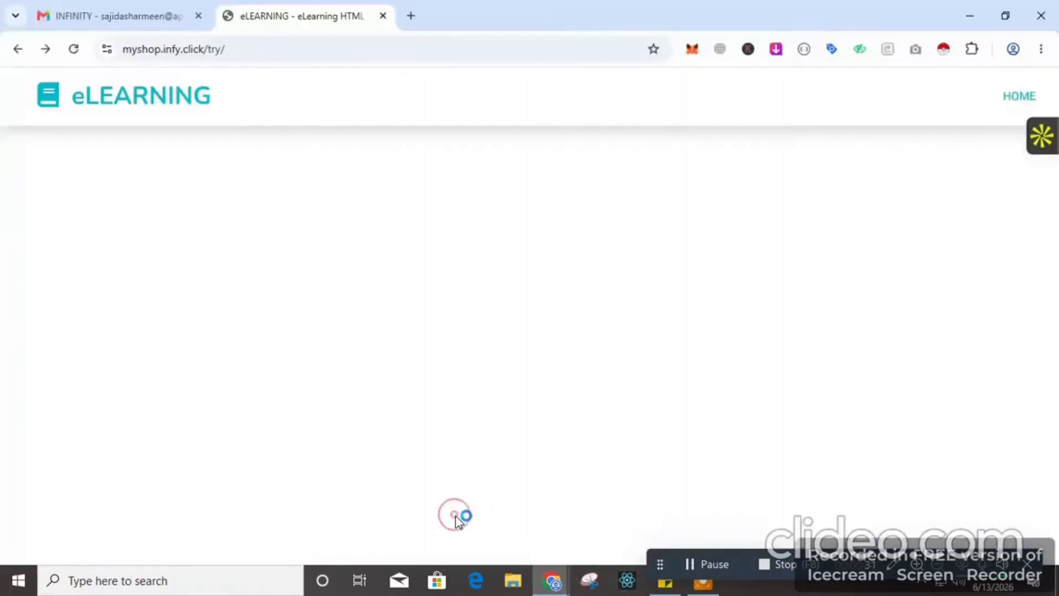
left_click(66, 54)
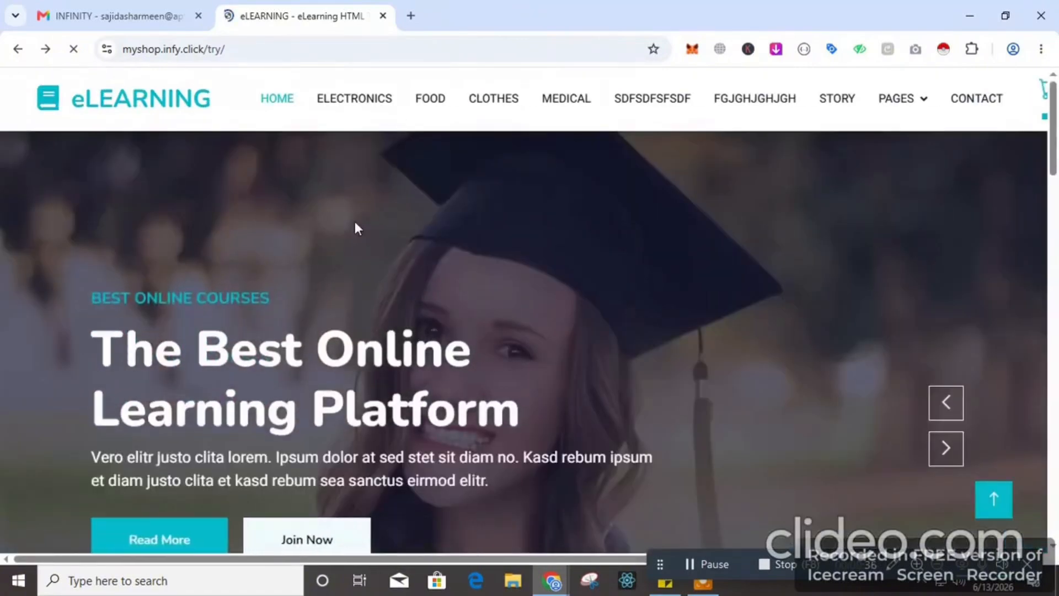
scroll(547, 306, "down", 15)
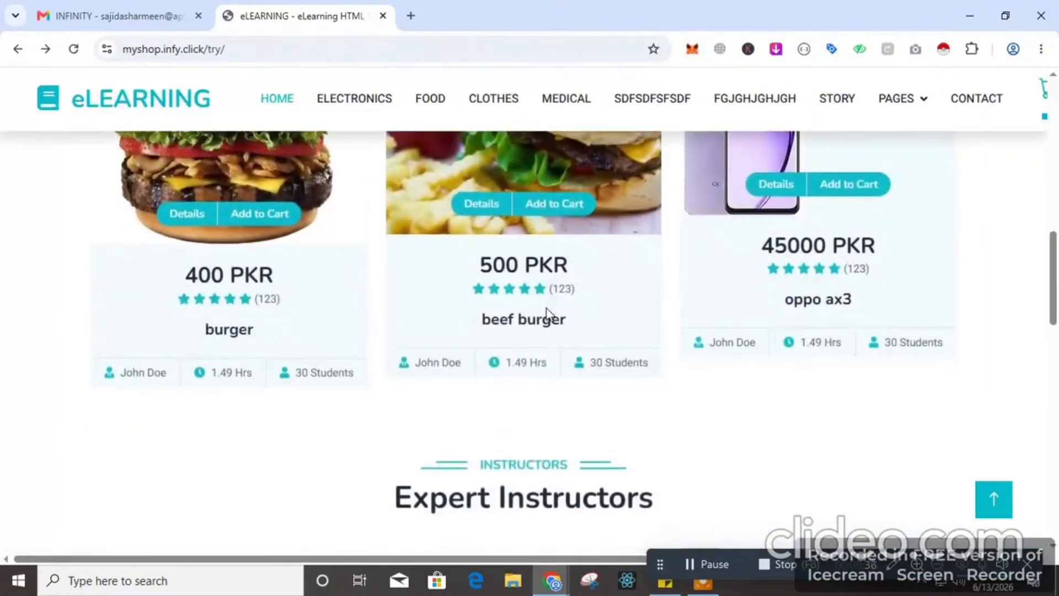
scroll(542, 342, "down", 6)
scroll(527, 399, "up", 7)
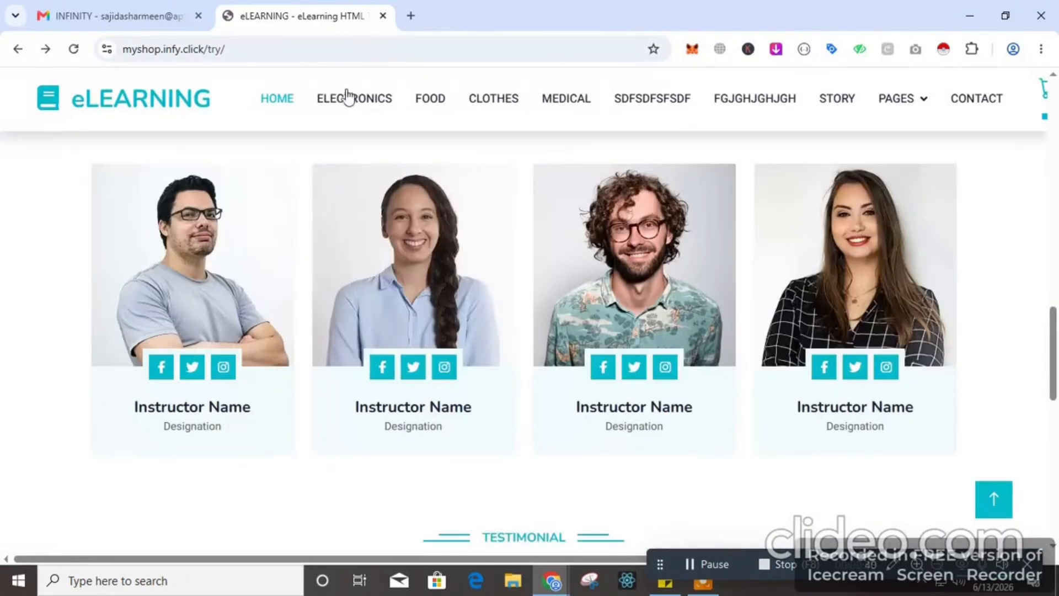
left_click(440, 102)
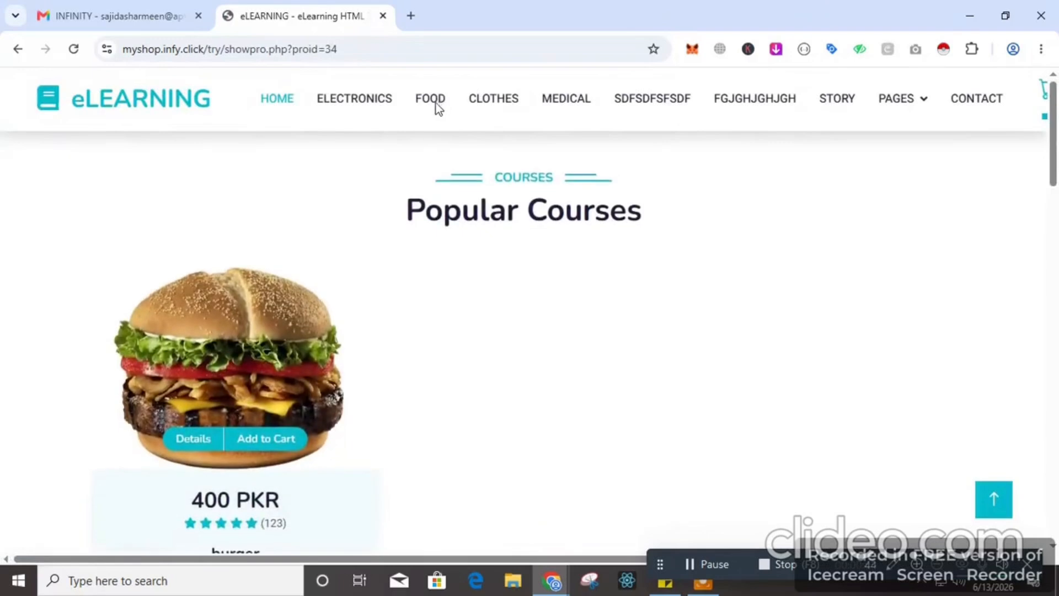
left_click(262, 448)
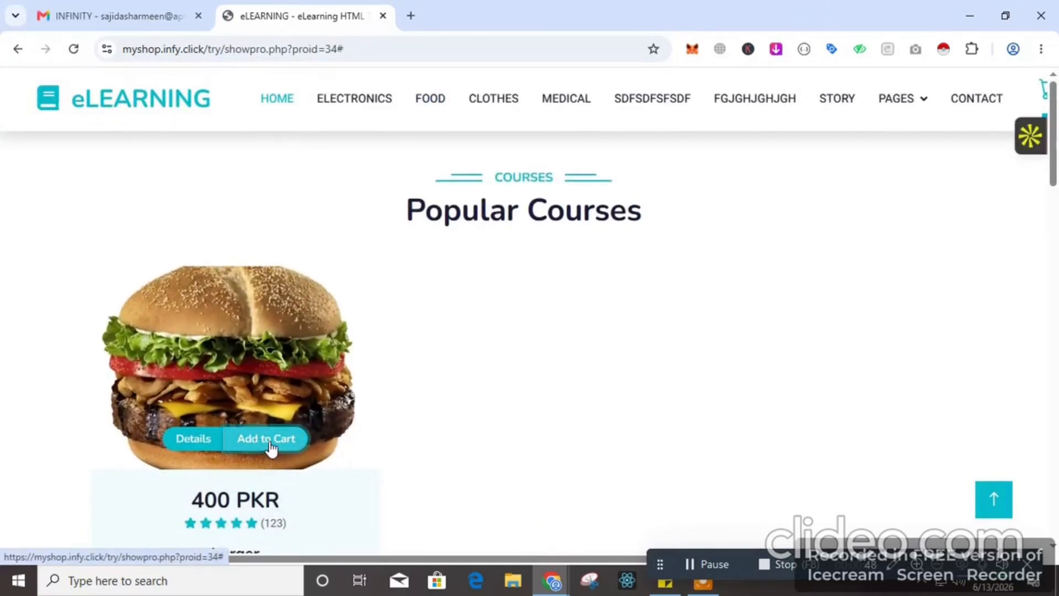
left_click_drag(479, 559, 714, 564)
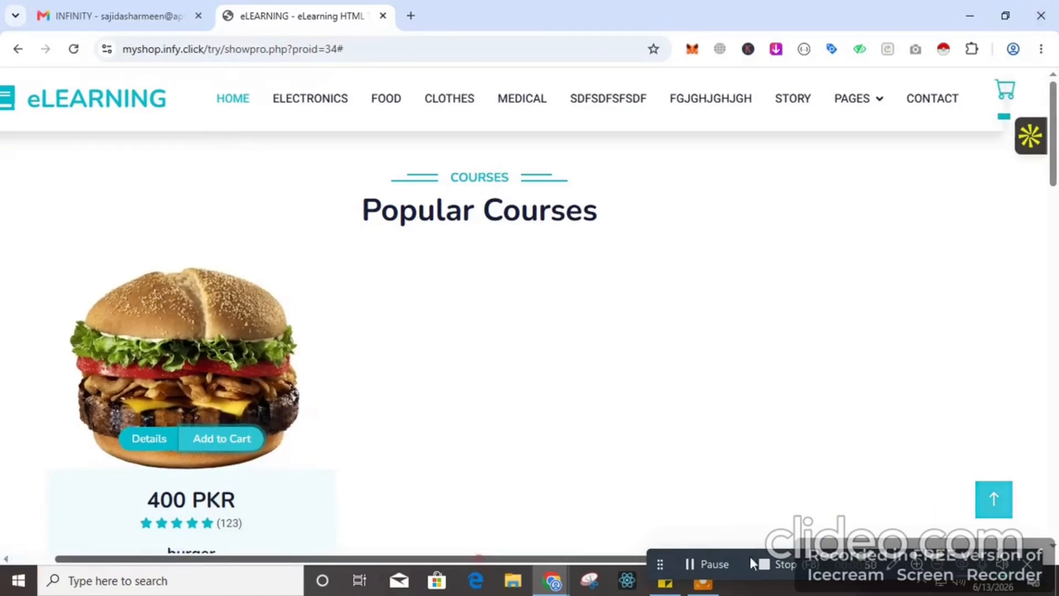
left_click(1008, 83)
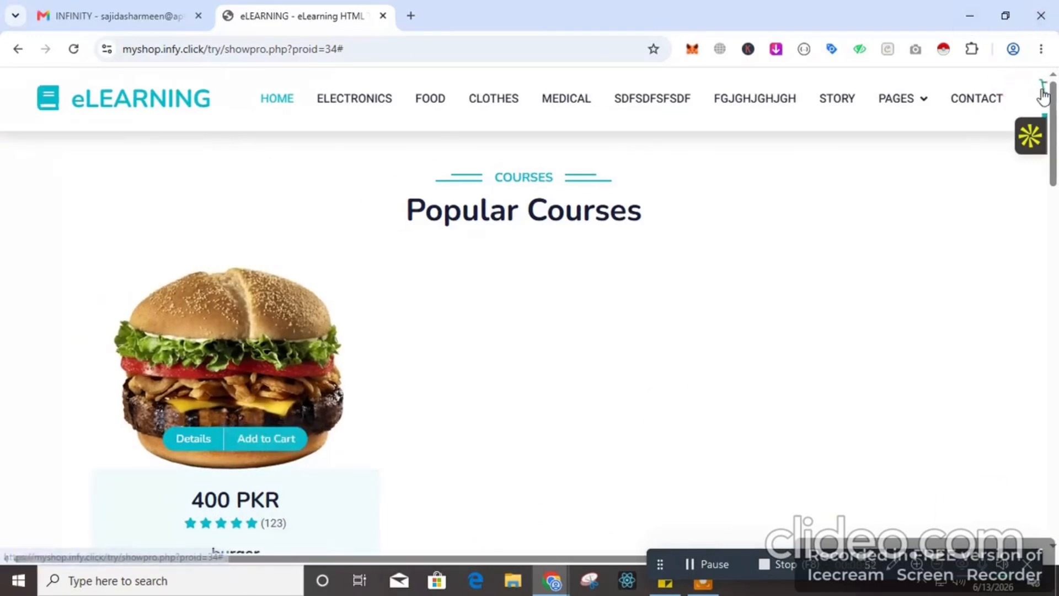
Browse the SDFSDFSFSDF, FOOD, CLOTHES and ELECTRONICS pages and add the oppo ax3 to the cart.
left_click(652, 98)
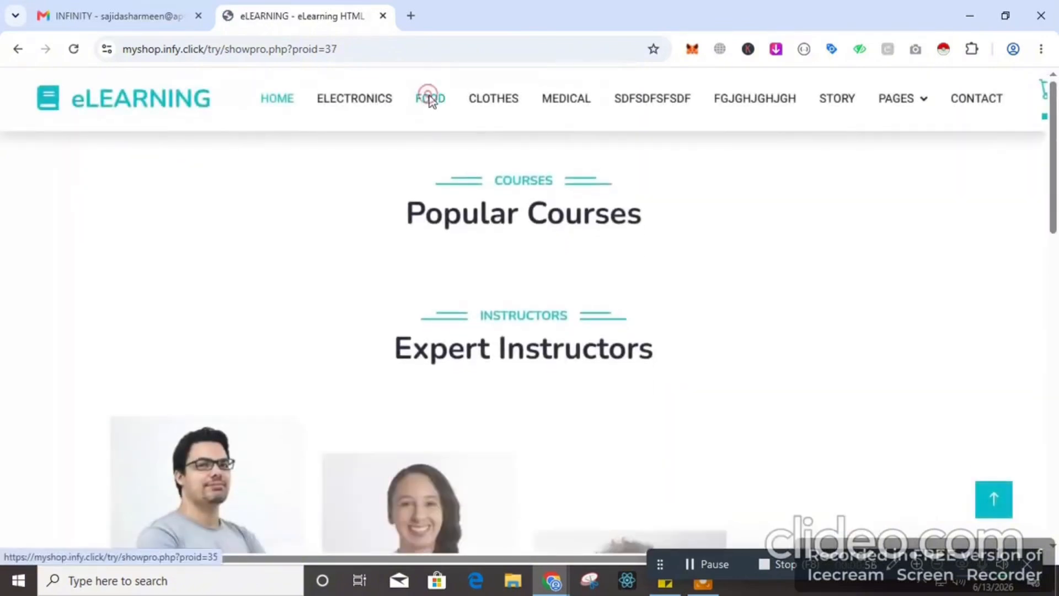
left_click(430, 100)
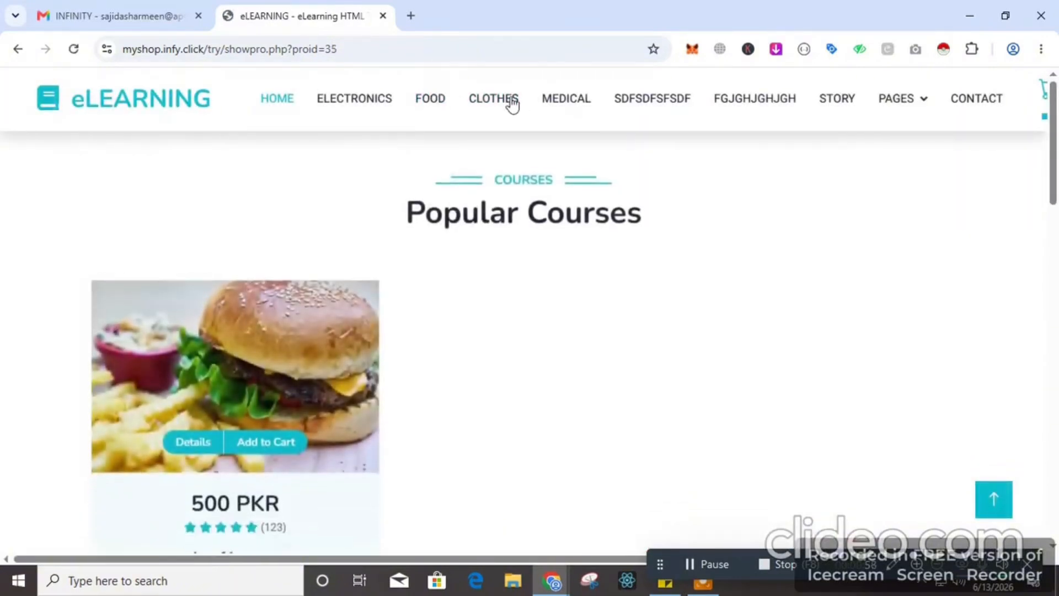
left_click(504, 100)
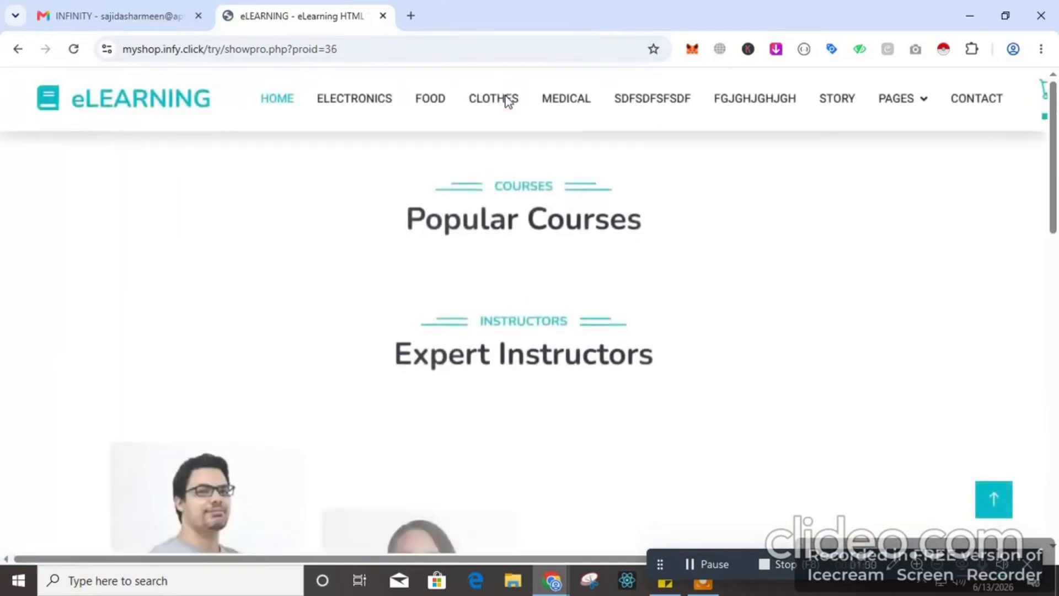
left_click(360, 97)
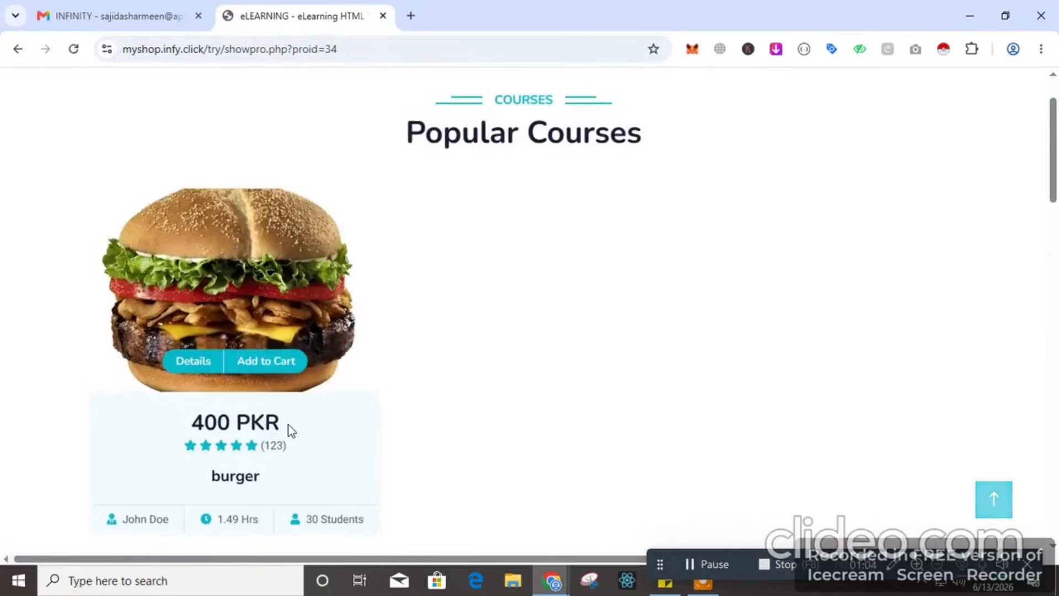
scroll(208, 387, "down", 5)
scroll(204, 387, "down", 1)
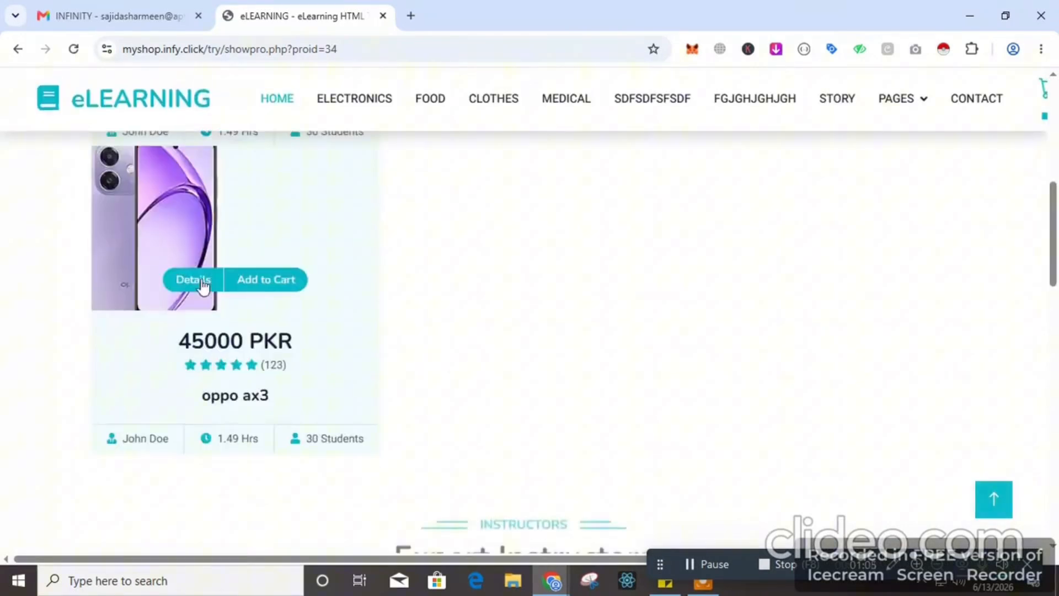
left_click(259, 279)
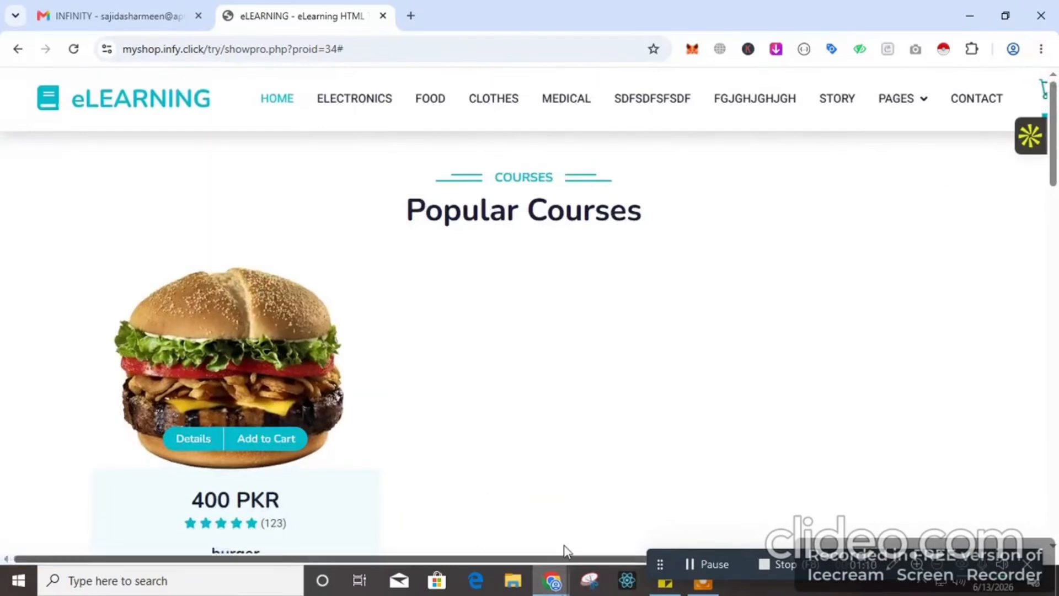
left_click_drag(564, 558, 608, 558)
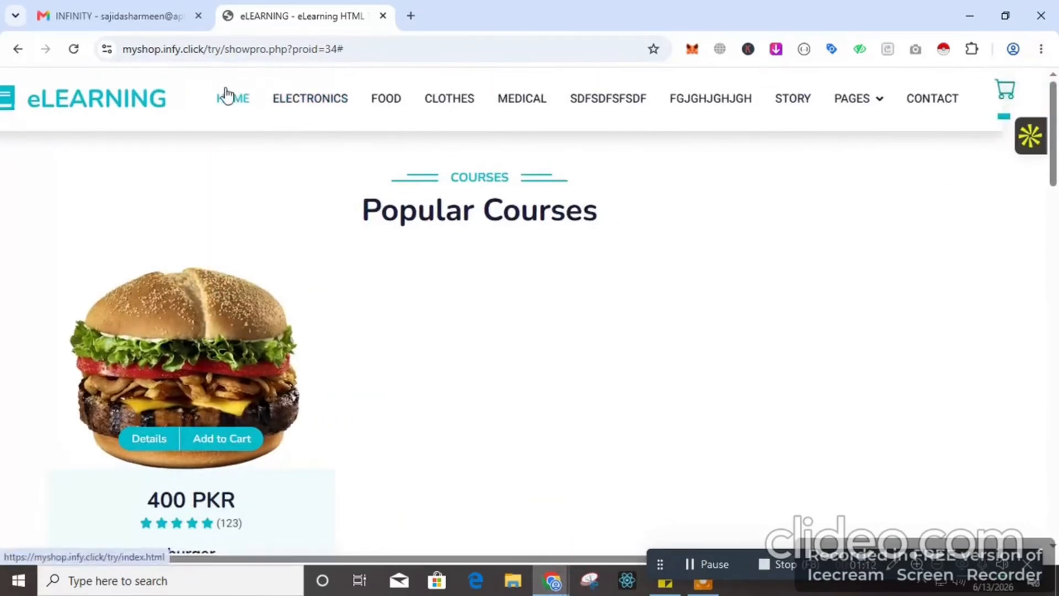
left_click_drag(347, 50, 216, 49)
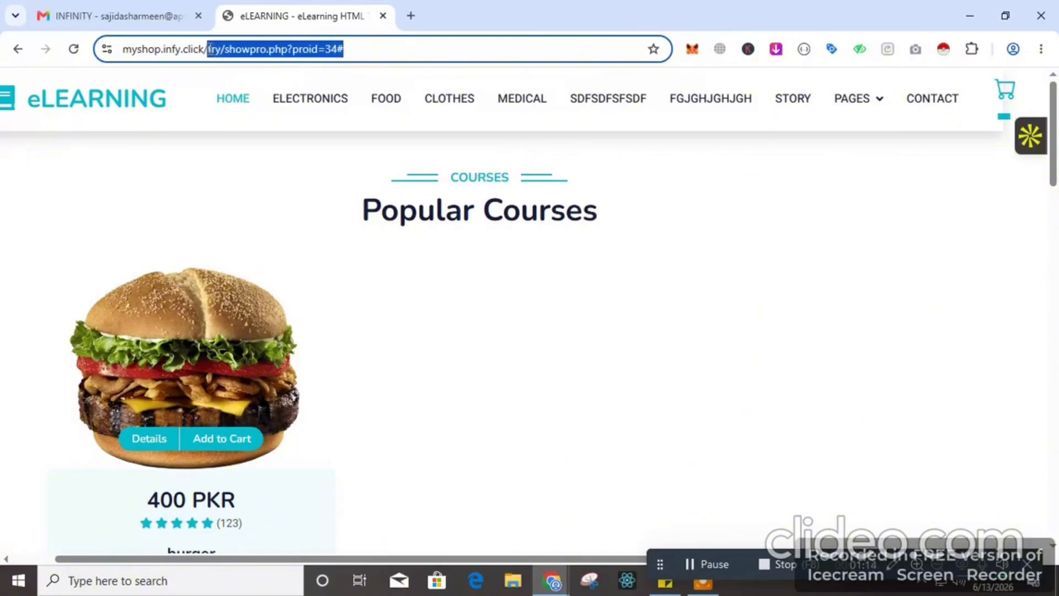